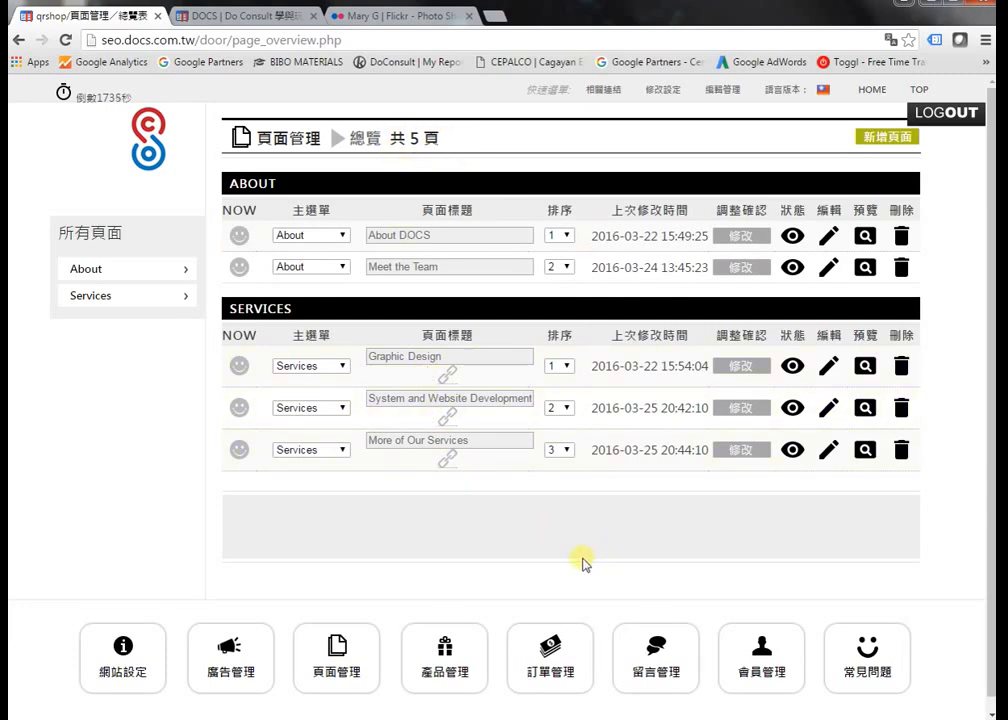
Check the About and Services submenus on the public DOCS website and return to the page management overview
{"action": "left_click", "coordinate": [238, 16]}
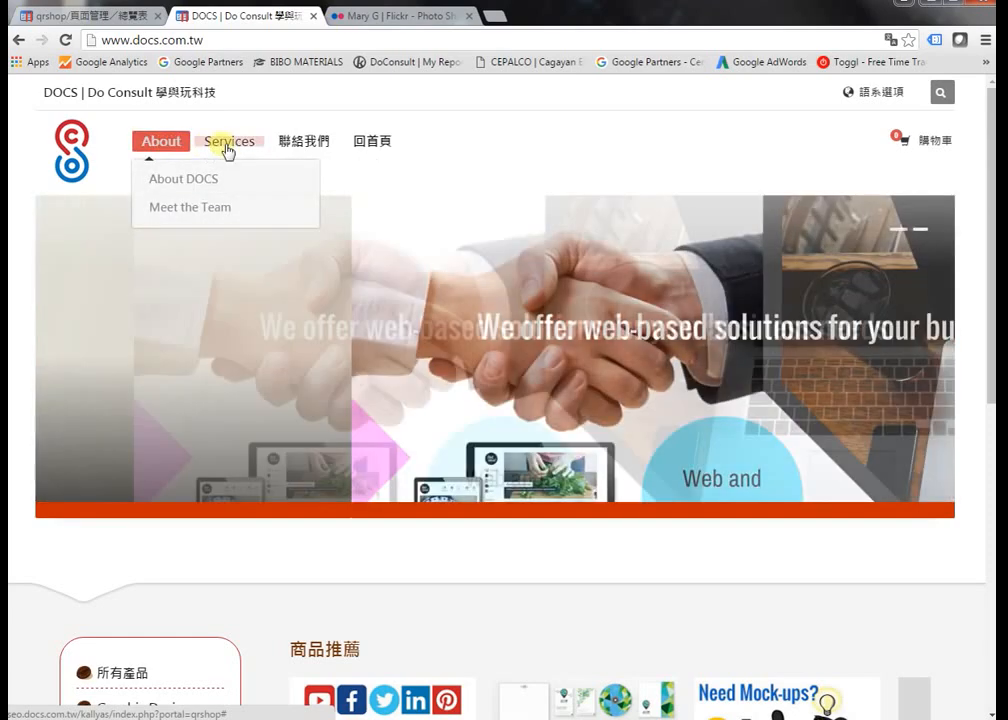
{"action": "mouse_move", "coordinate": [228, 148]}
{"action": "mouse_move", "coordinate": [195, 148]}
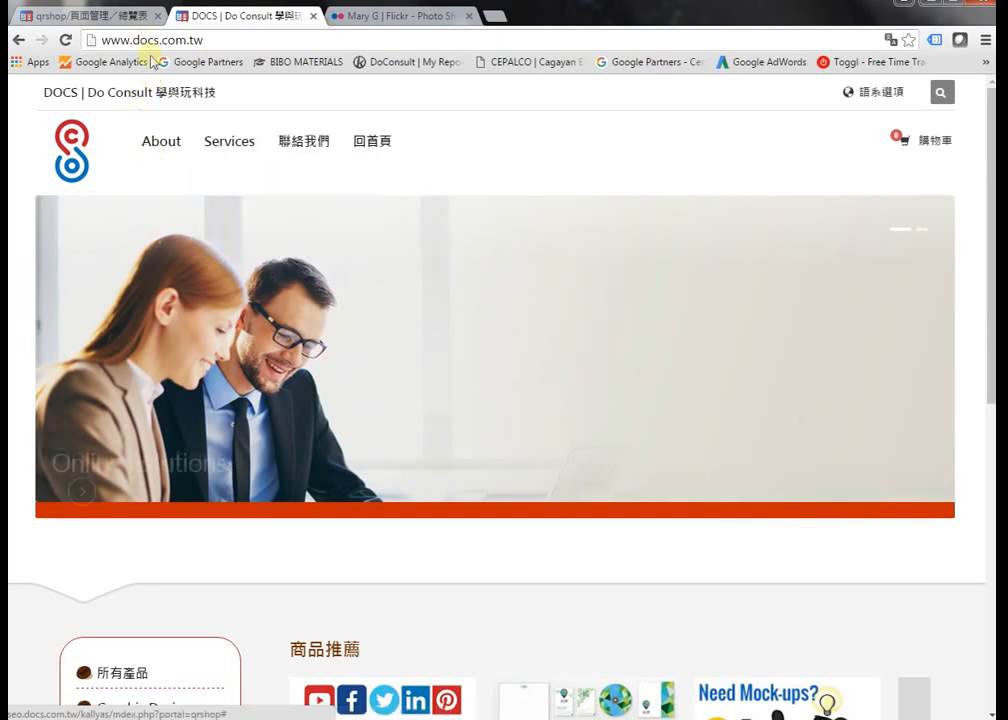
{"action": "left_click", "coordinate": [113, 18]}
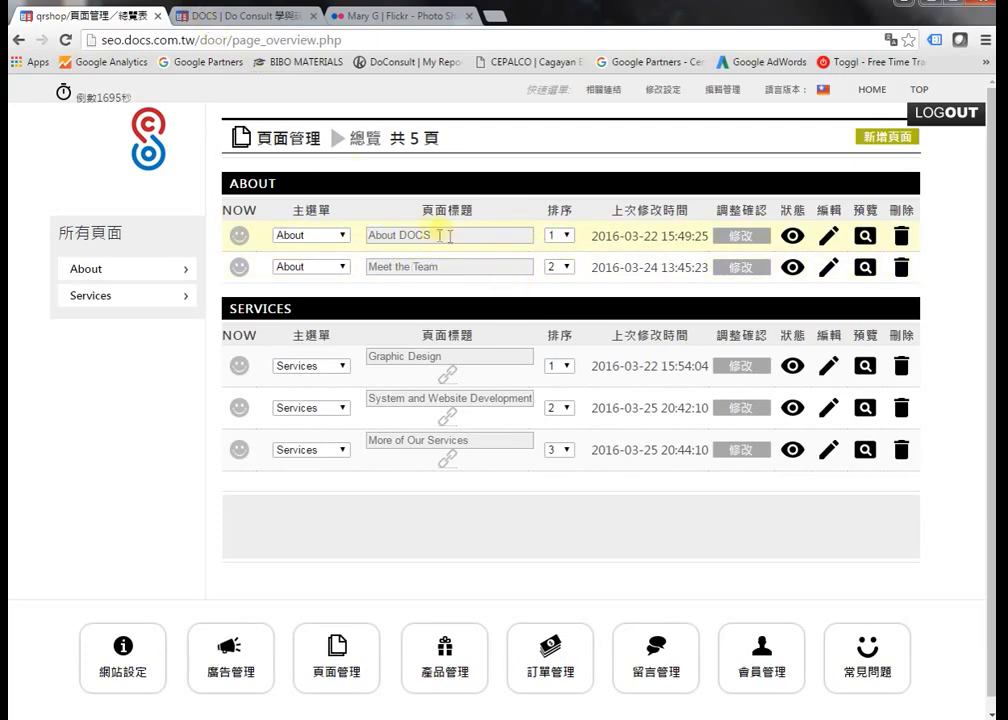
Open the About DOCS page on the public website and review its content through the logo's symbolic explanation
{"action": "left_click_drag", "start_coordinate": [460, 242], "coordinate": [349, 241]}
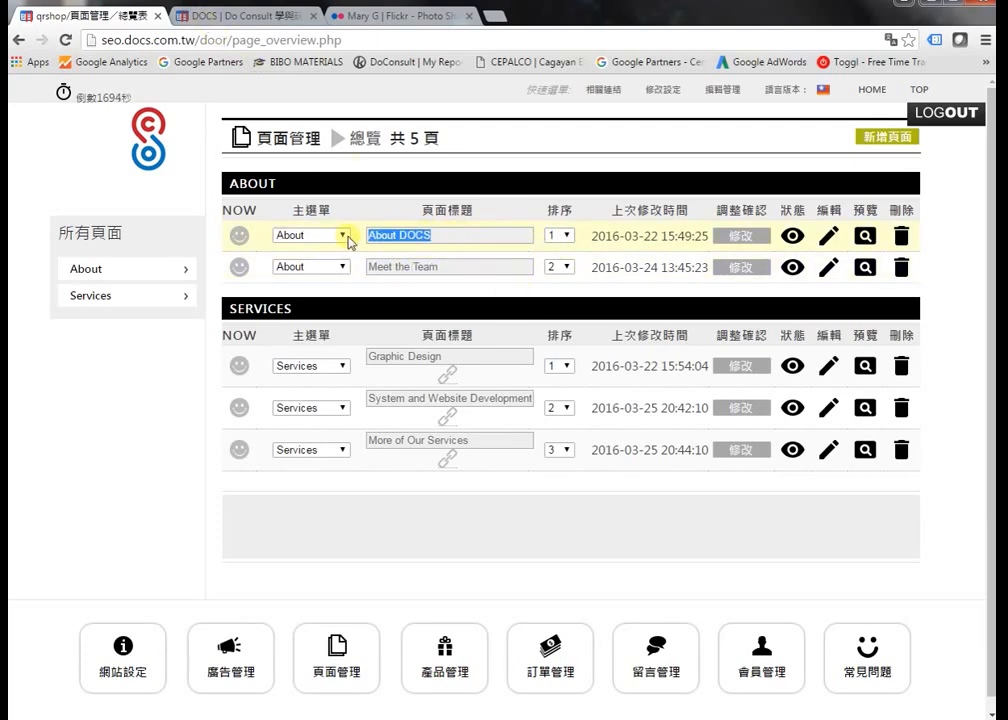
{"action": "left_click", "coordinate": [470, 235]}
{"action": "left_click", "coordinate": [250, 18]}
{"action": "mouse_move", "coordinate": [164, 156]}
{"action": "left_click", "coordinate": [182, 189]}
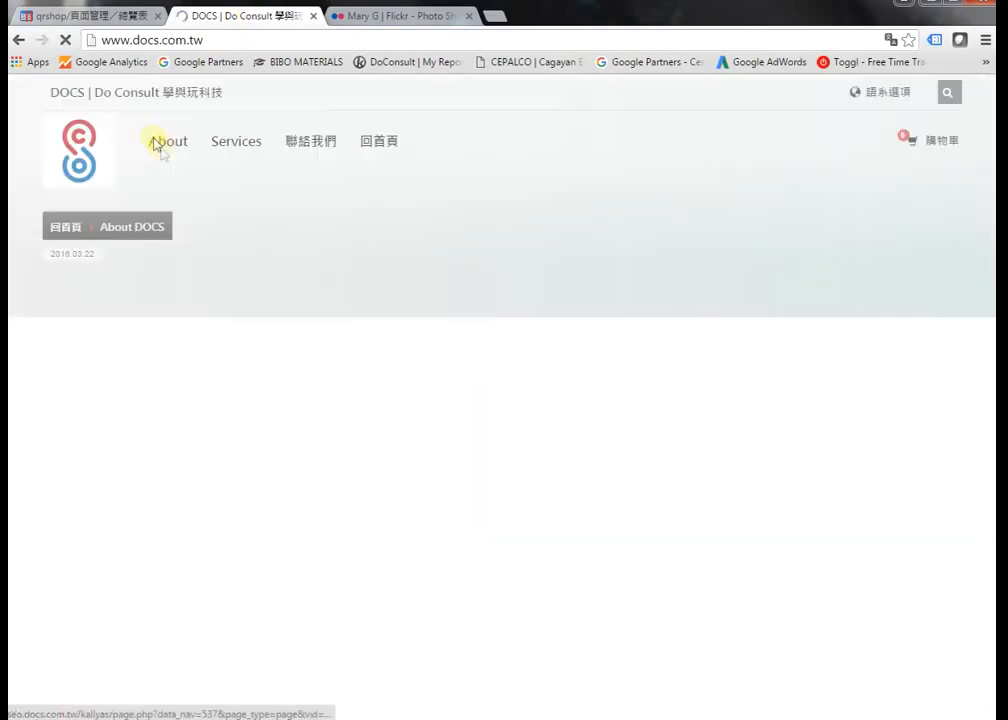
{"action": "scroll", "coordinate": [570, 455], "scroll_direction": "down", "scroll_amount": 5}
{"action": "scroll", "coordinate": [565, 450], "scroll_direction": "down", "scroll_amount": 10}
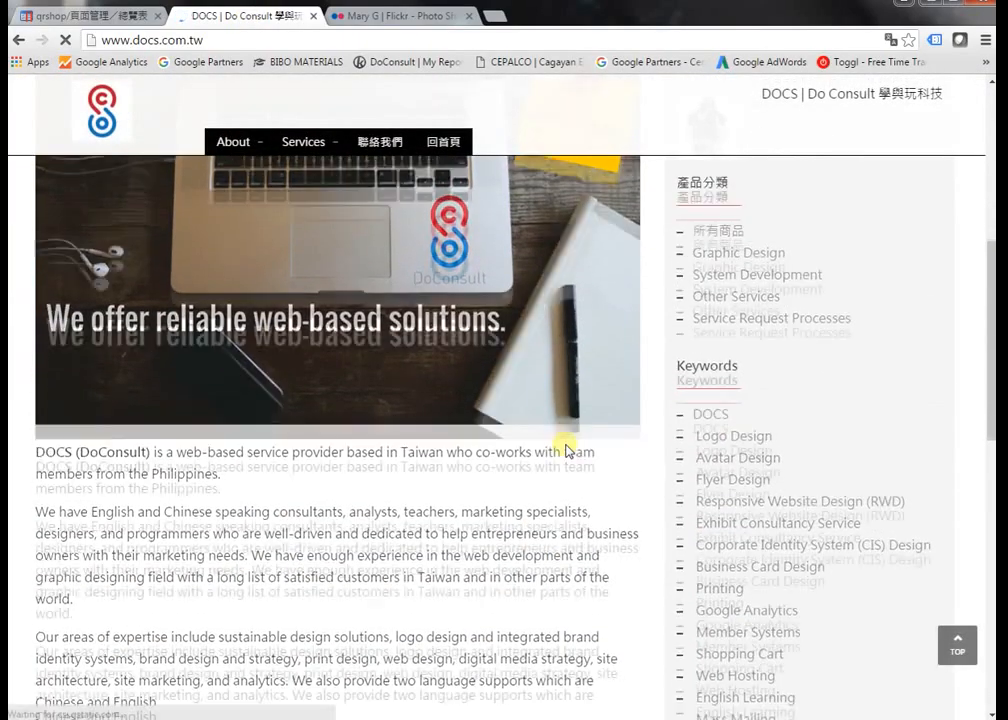
{"action": "scroll", "coordinate": [565, 450], "scroll_direction": "down", "scroll_amount": 5}
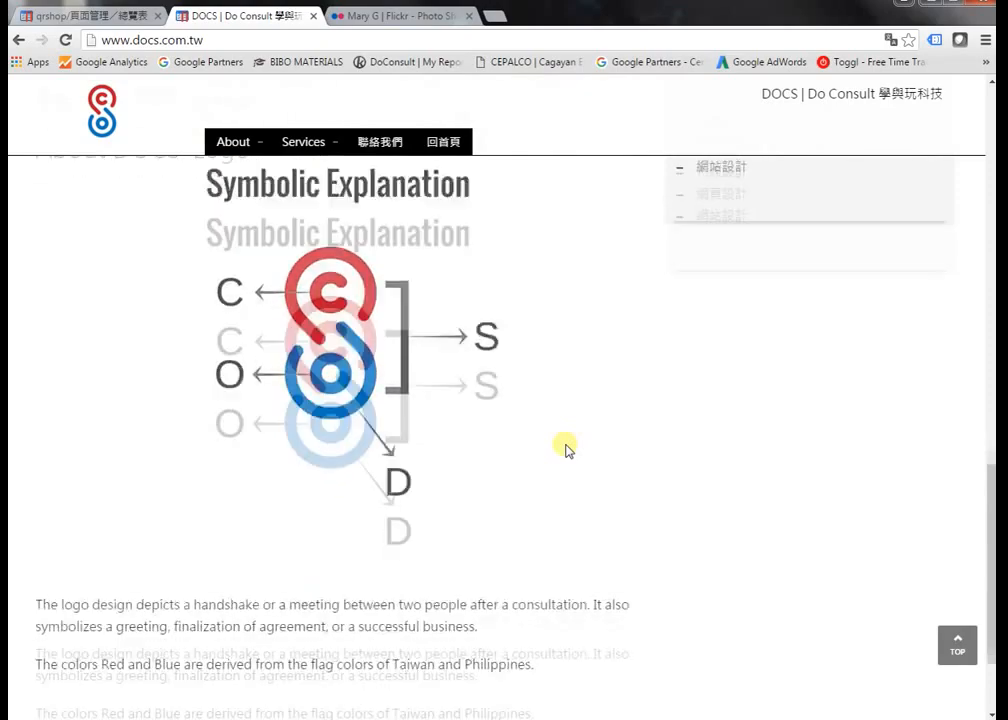
{"action": "scroll", "coordinate": [565, 450], "scroll_direction": "up", "scroll_amount": 10}
{"action": "scroll", "coordinate": [565, 450], "scroll_direction": "up", "scroll_amount": 3}
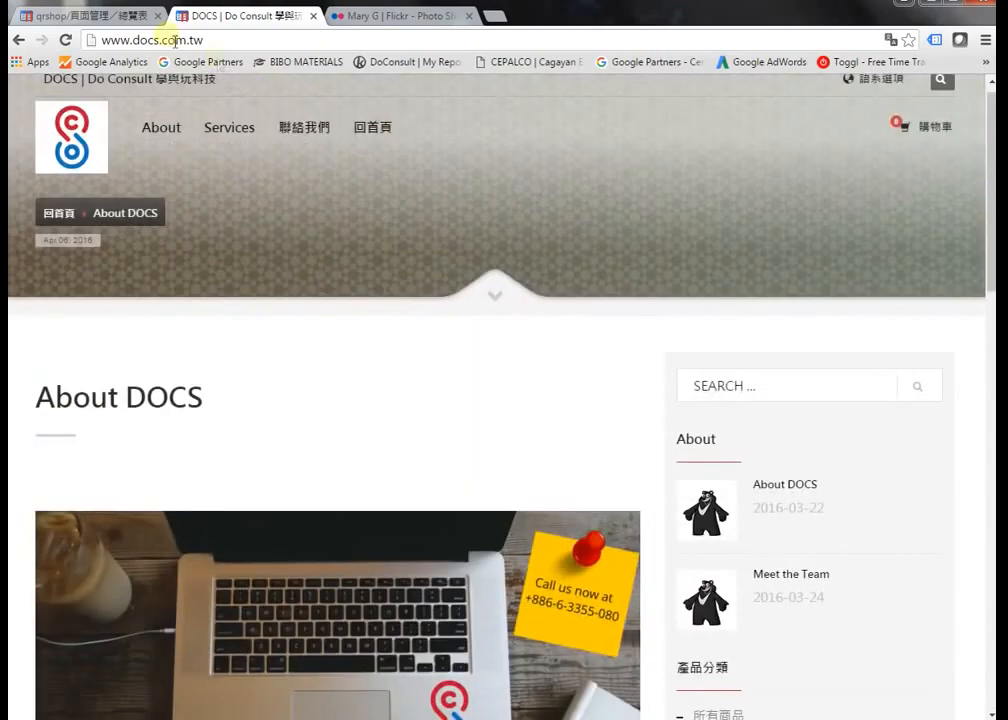
Match the Graphic Design entry in page management with its page on the public website and look through its listed services
{"action": "left_click", "coordinate": [80, 16]}
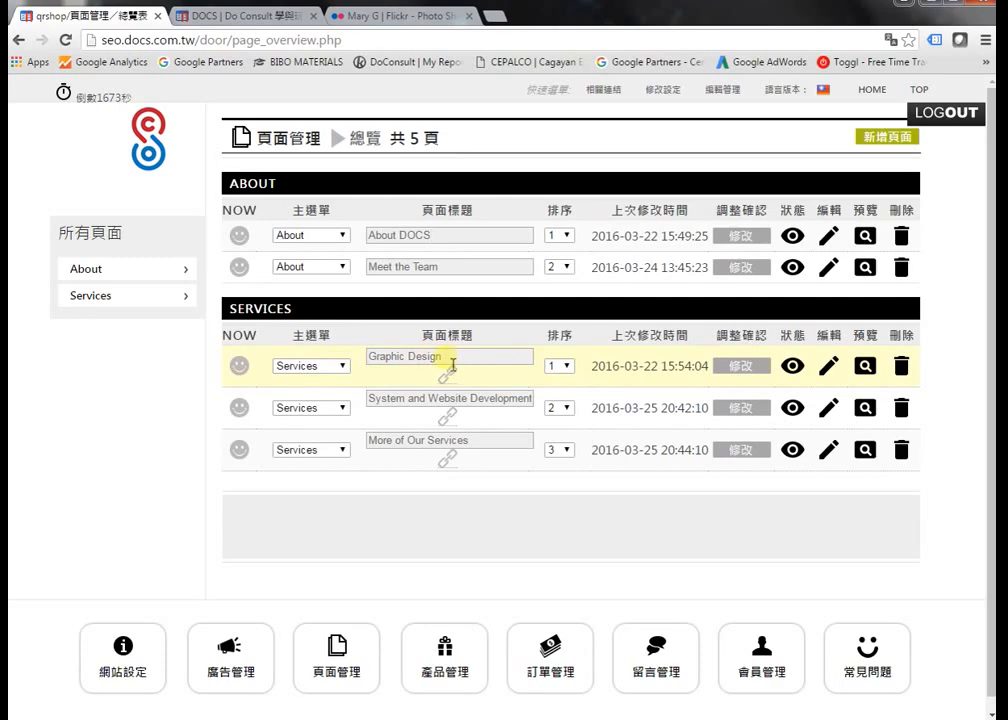
{"action": "left_click_drag", "start_coordinate": [451, 368], "coordinate": [349, 376]}
{"action": "left_click", "coordinate": [232, 18]}
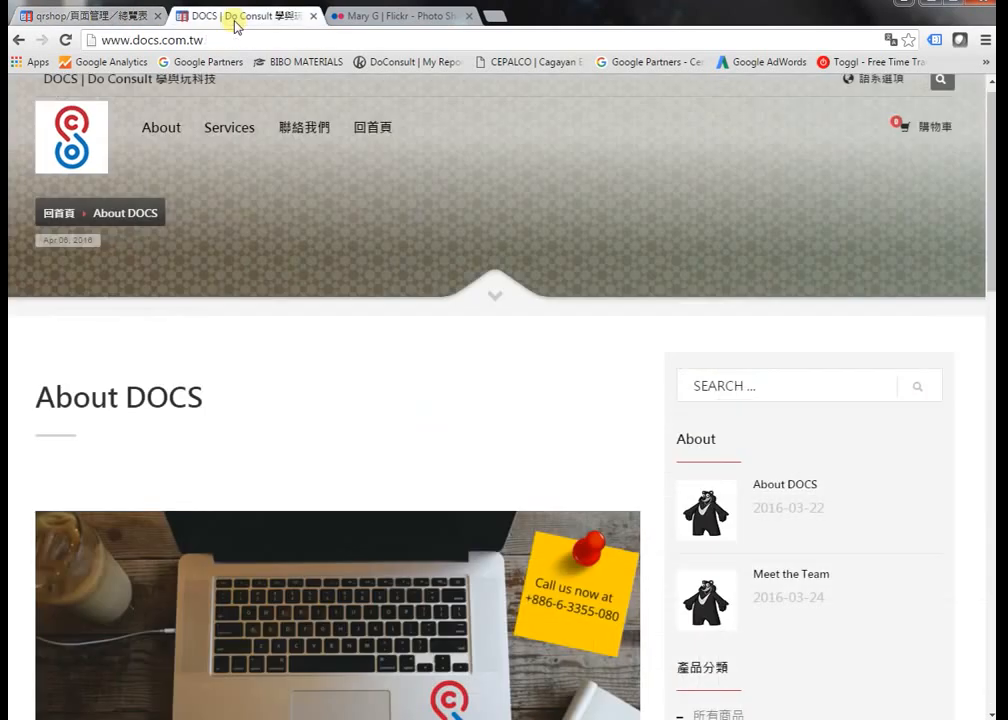
{"action": "left_click", "coordinate": [256, 174]}
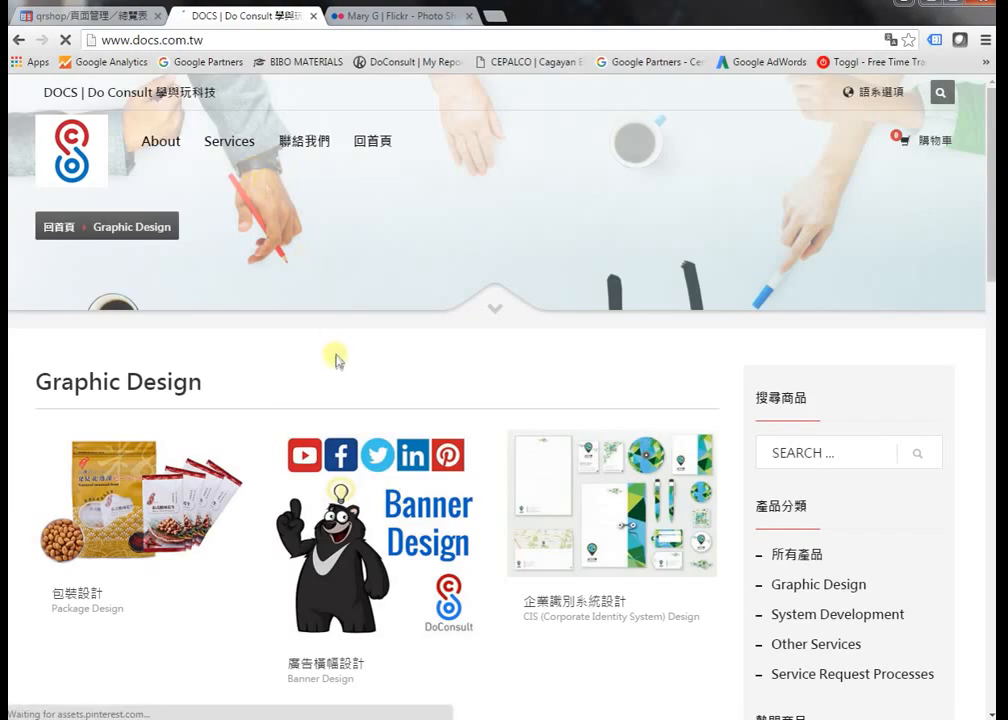
{"action": "scroll", "coordinate": [428, 421], "scroll_direction": "down", "scroll_amount": 3}
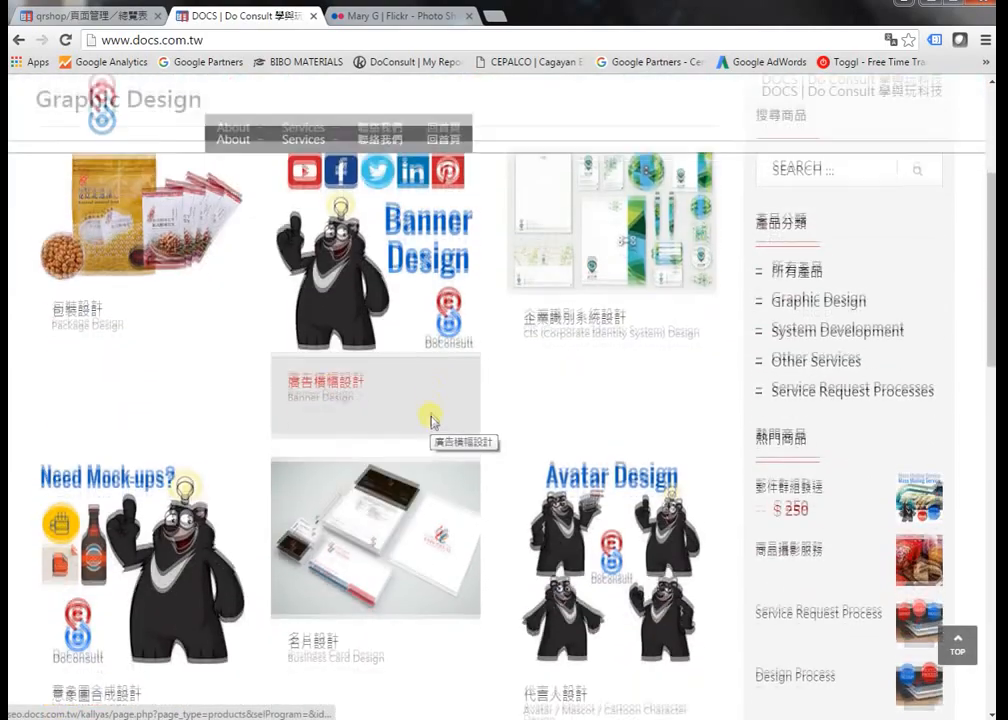
{"action": "scroll", "coordinate": [598, 372], "scroll_direction": "down", "scroll_amount": 2}
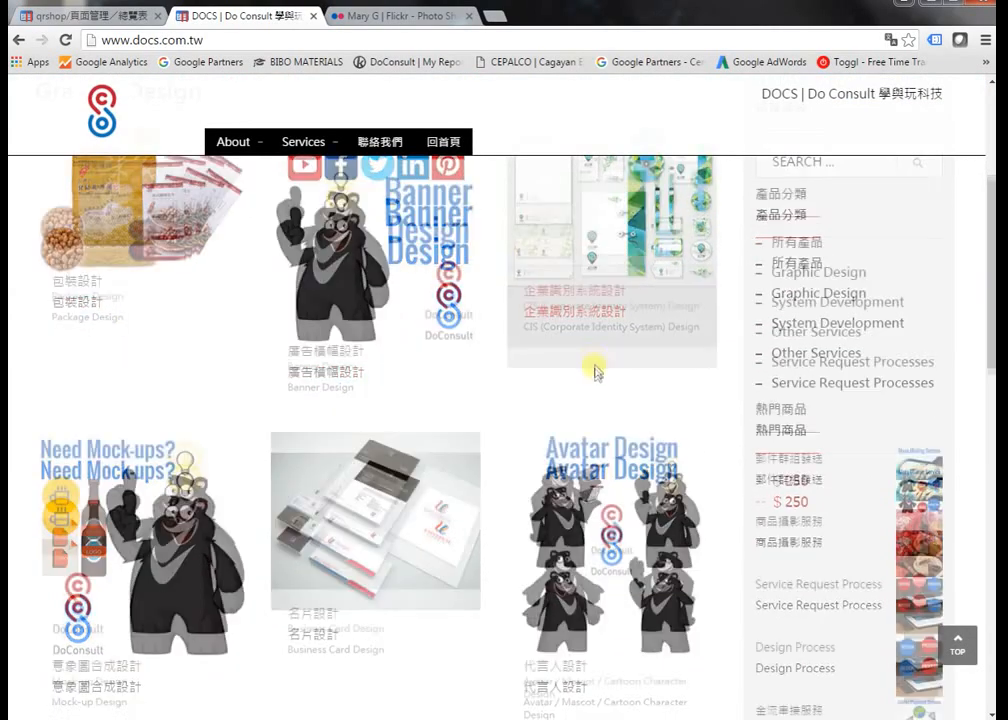
{"action": "scroll", "coordinate": [604, 470], "scroll_direction": "down", "scroll_amount": 2}
{"action": "scroll", "coordinate": [563, 453], "scroll_direction": "up", "scroll_amount": 7}
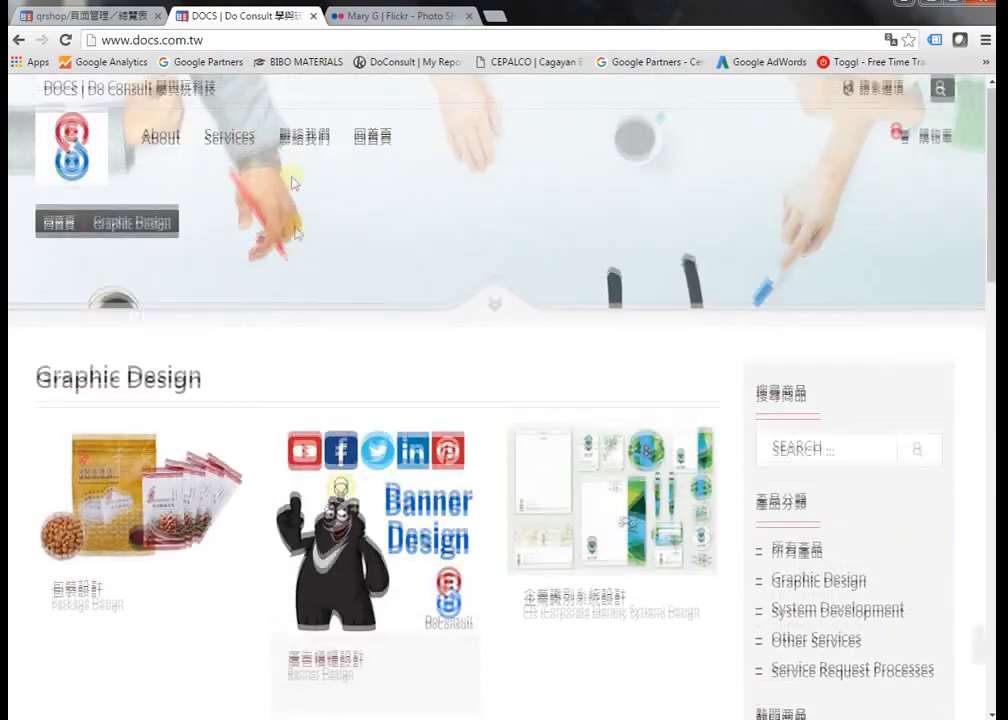
View the System Development and Other Services pages on the public website and return to the page management overview
{"action": "mouse_move", "coordinate": [250, 151]}
{"action": "left_click", "coordinate": [256, 222]}
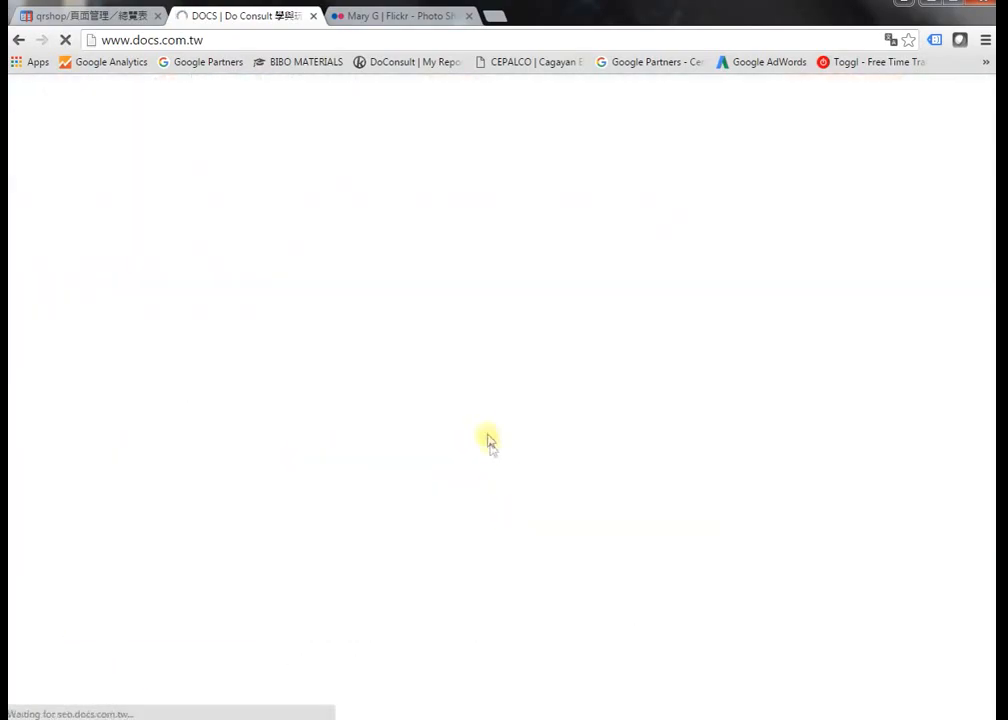
{"action": "scroll", "coordinate": [578, 457], "scroll_direction": "down", "scroll_amount": 6}
{"action": "scroll", "coordinate": [394, 292], "scroll_direction": "up", "scroll_amount": 6}
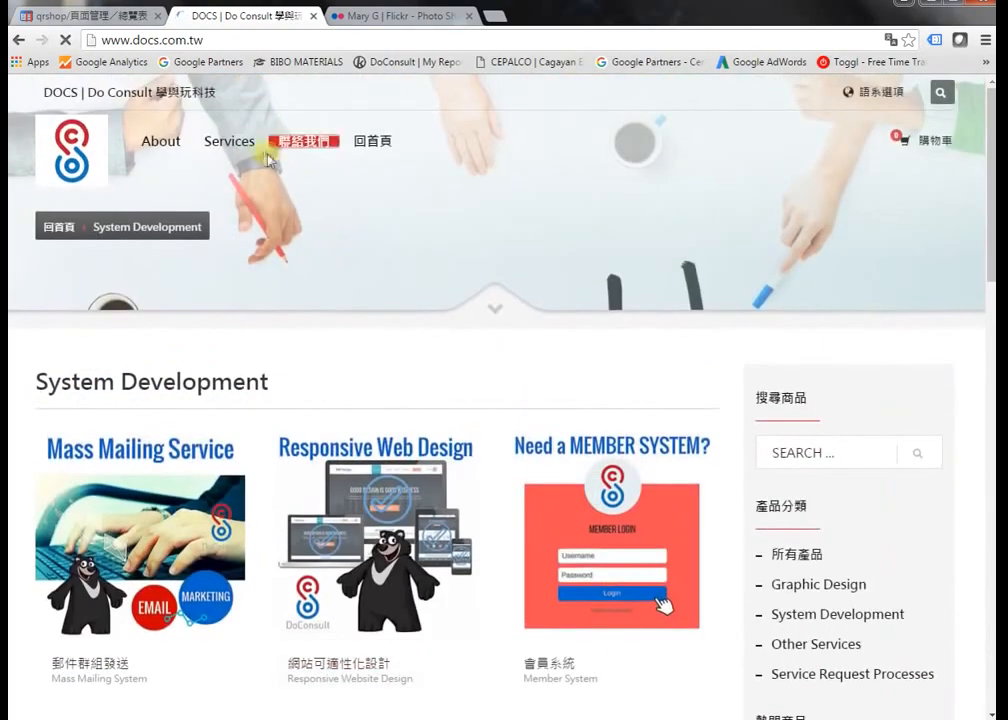
{"action": "left_click", "coordinate": [505, 535]}
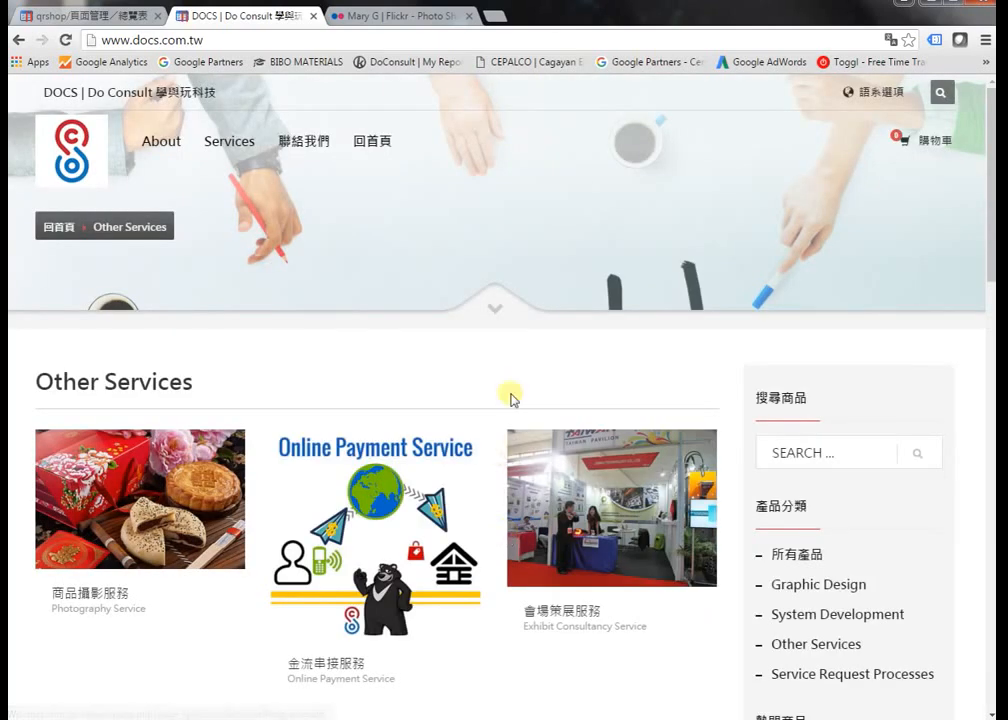
{"action": "left_click", "coordinate": [68, 14]}
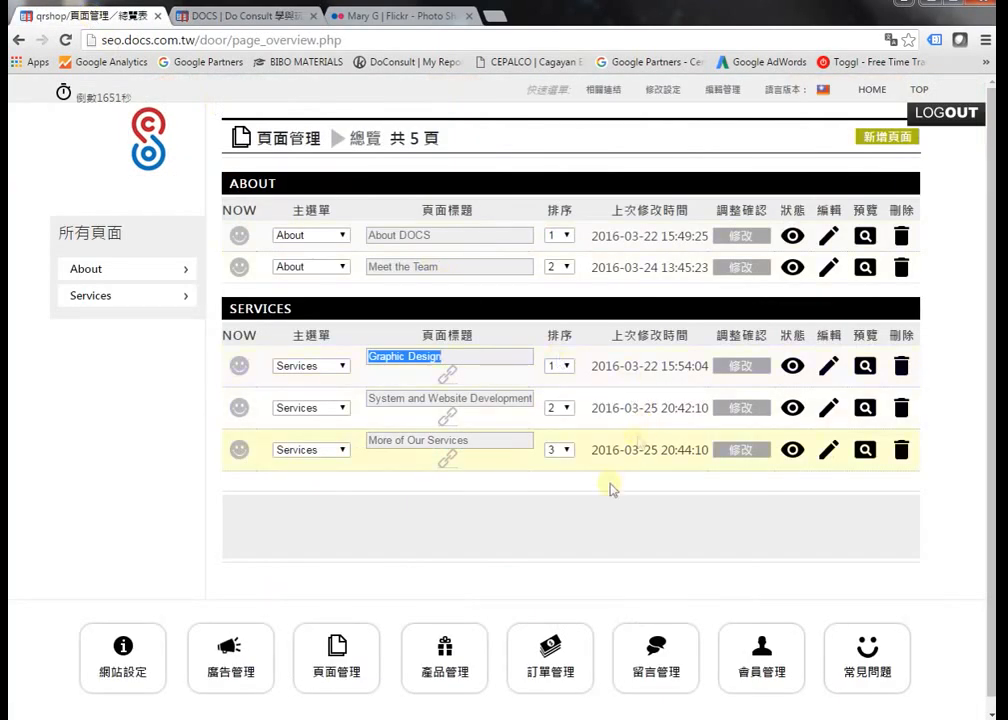
{"action": "left_click", "coordinate": [395, 535]}
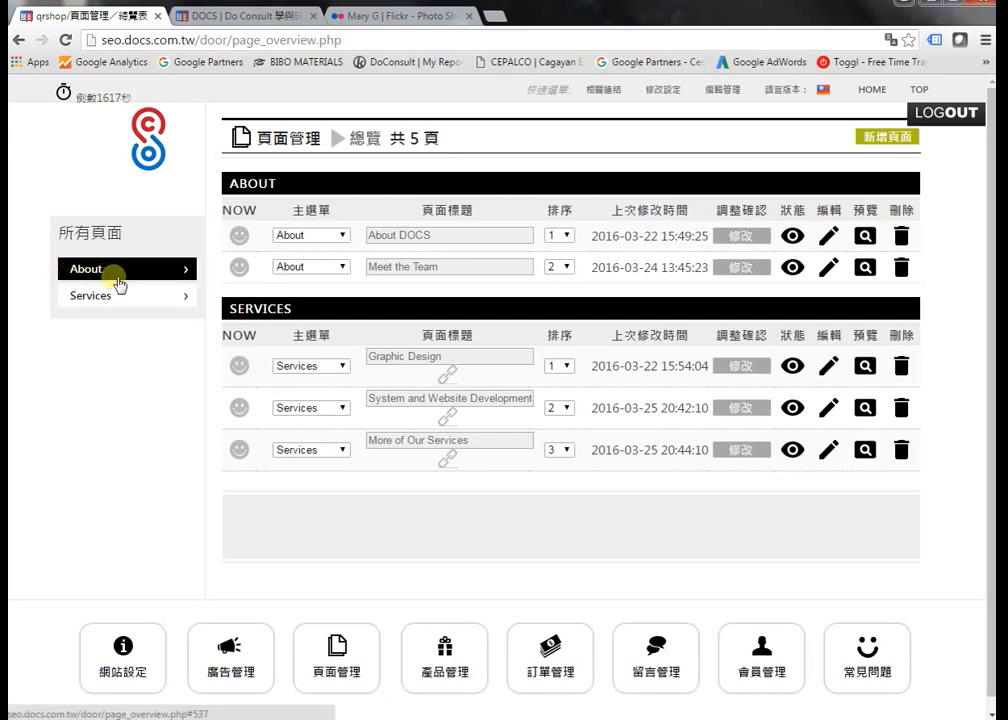
{"action": "left_click", "coordinate": [72, 272]}
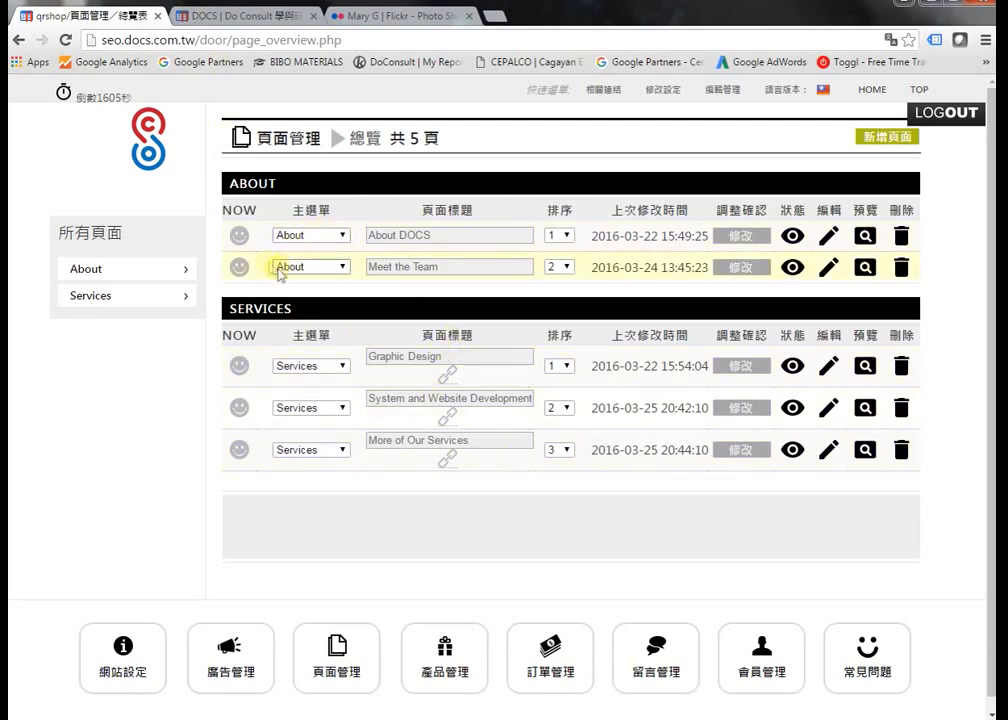
Start a new page and assign it to the About main menu
{"action": "left_click", "coordinate": [884, 145]}
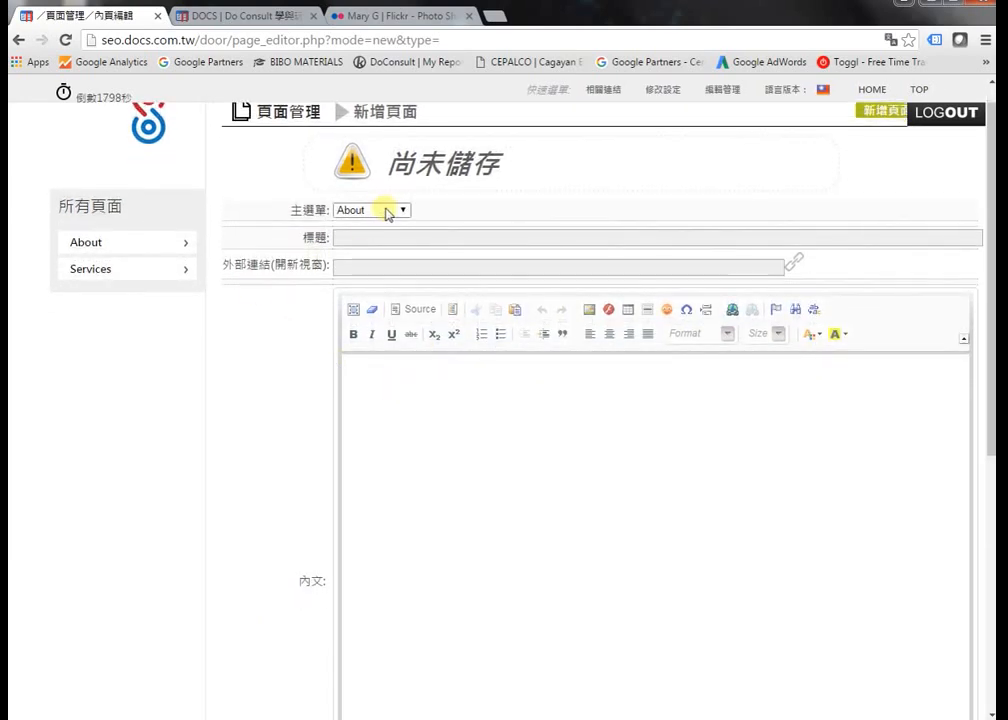
{"action": "left_click", "coordinate": [389, 215]}
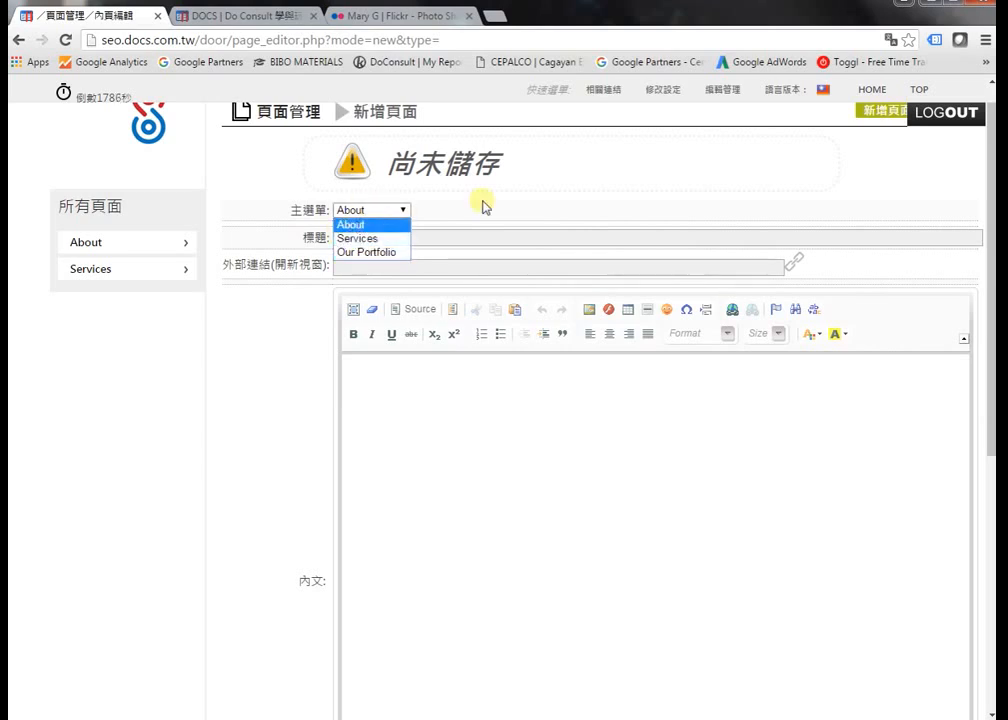
{"action": "left_click", "coordinate": [351, 240]}
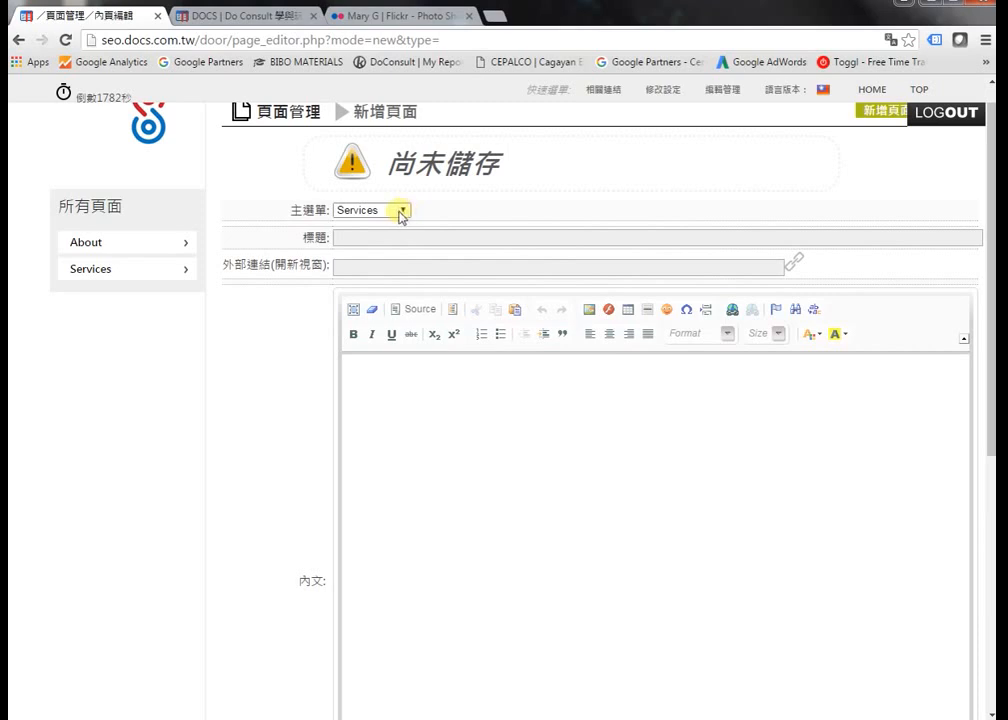
{"action": "left_click", "coordinate": [375, 219]}
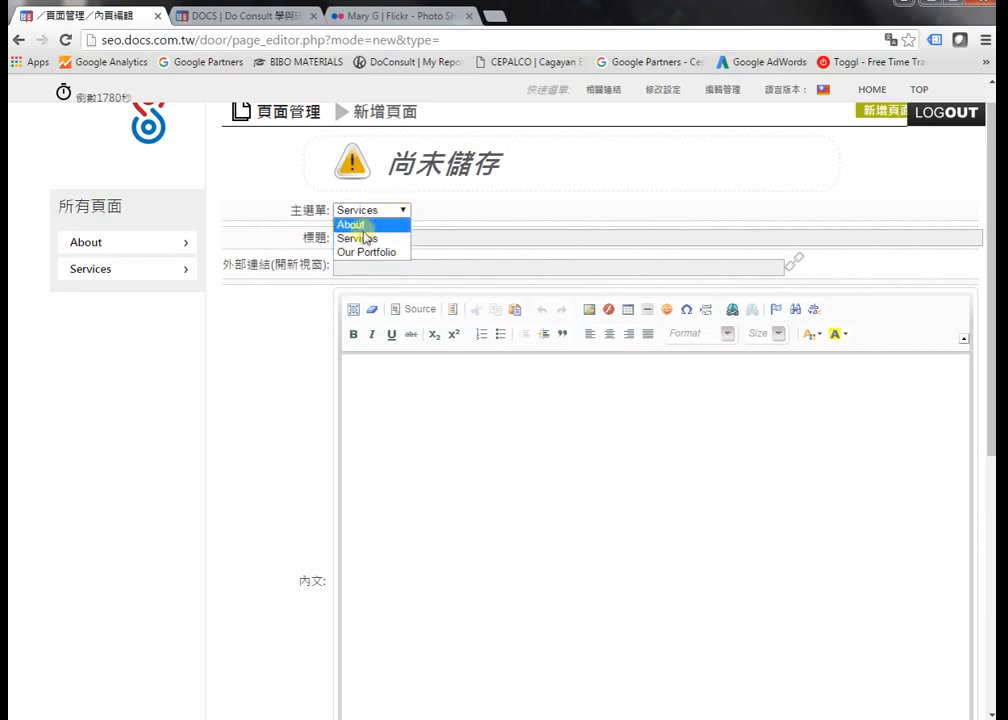
{"action": "left_click", "coordinate": [347, 231]}
{"action": "key", "text": "Up"}
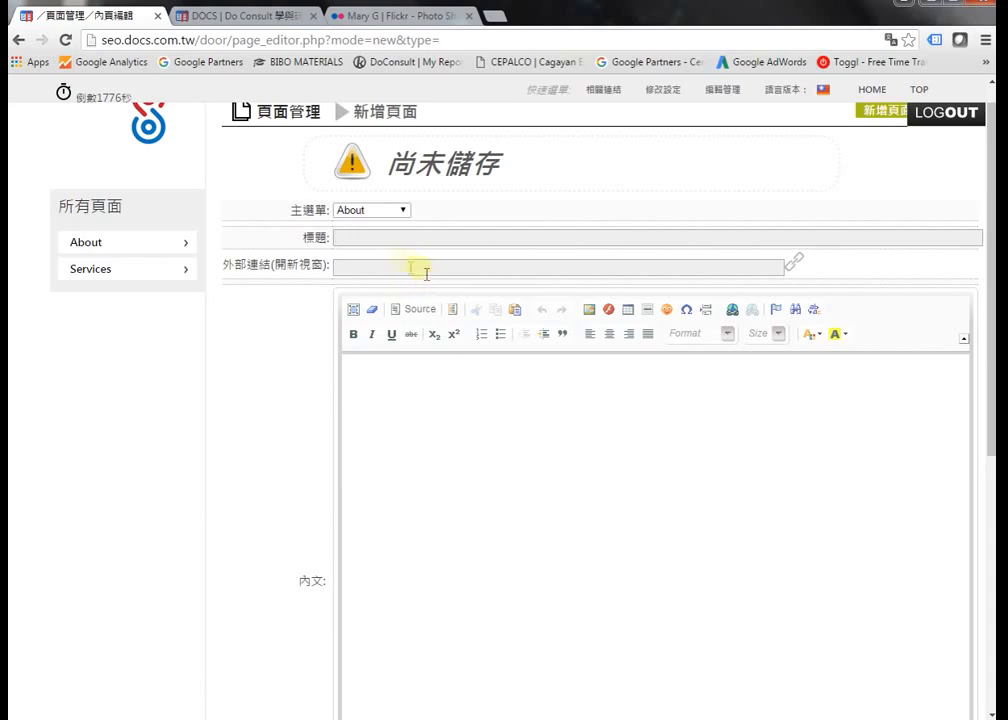
Enter "Sub Page (for demo)" as the new page's title
{"action": "left_click", "coordinate": [379, 240]}
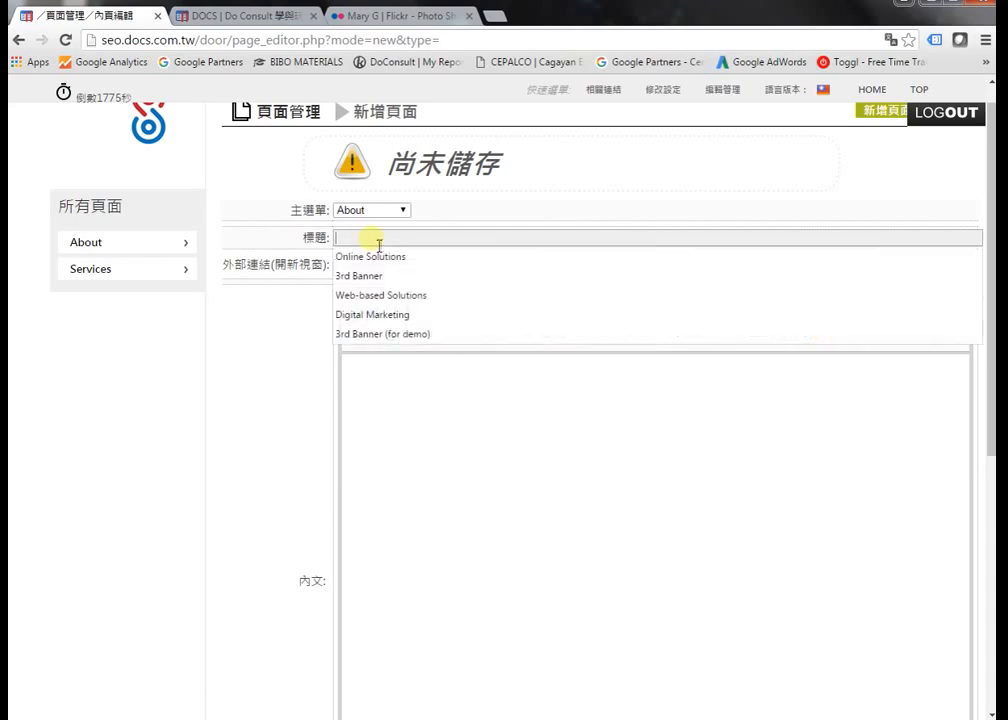
{"action": "left_click", "coordinate": [261, 358]}
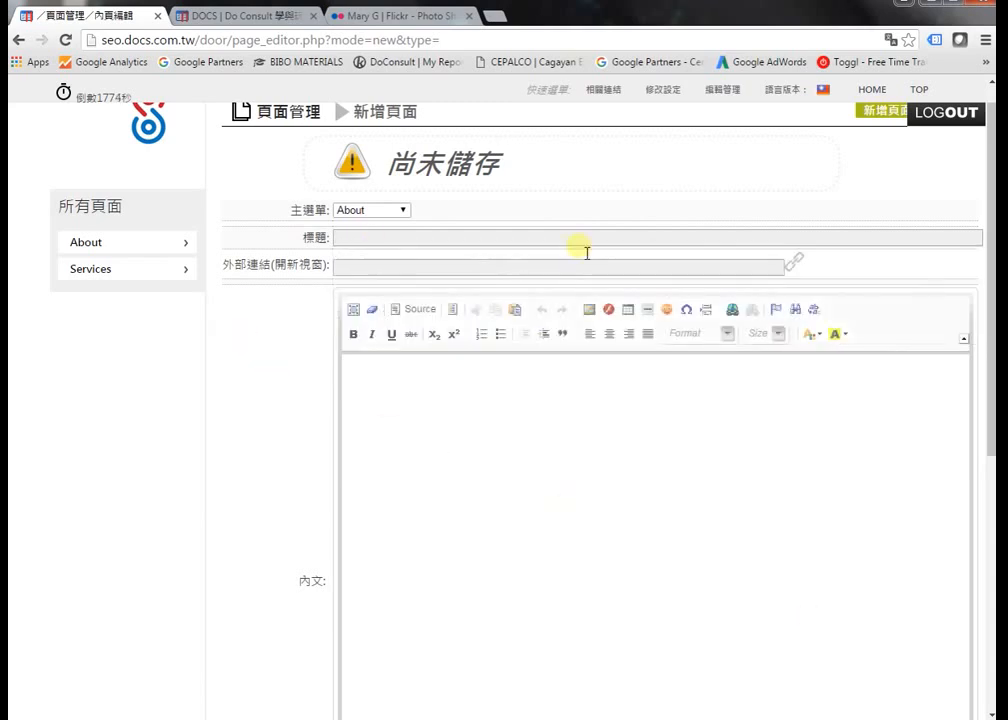
{"action": "left_click", "coordinate": [390, 240]}
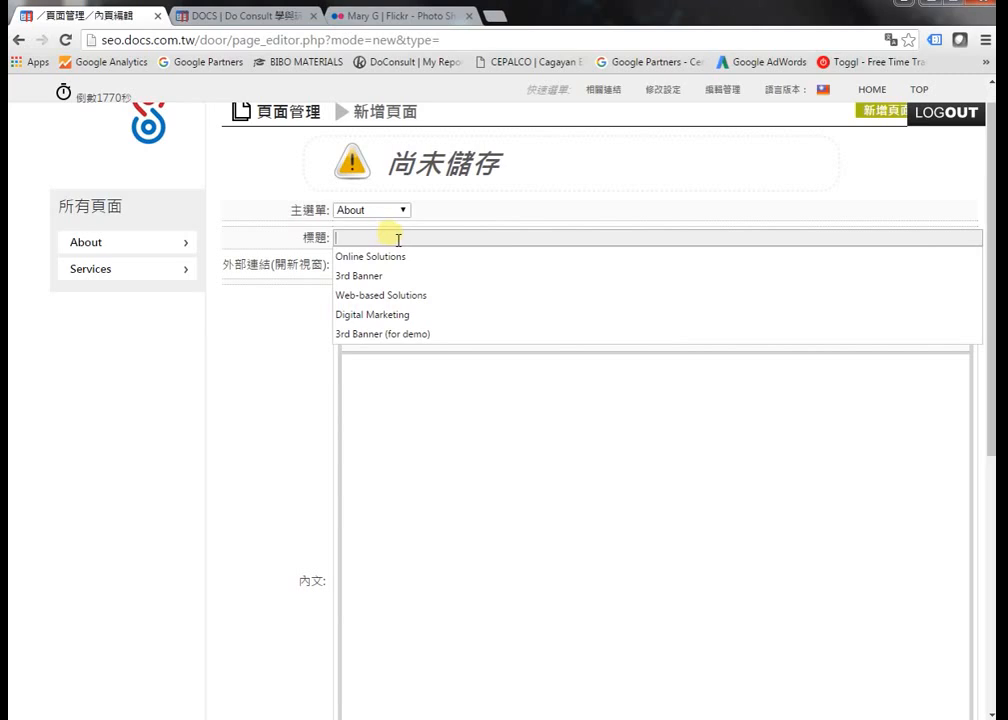
{"action": "type", "text": "o"}
{"action": "key", "text": "BackSpace"}
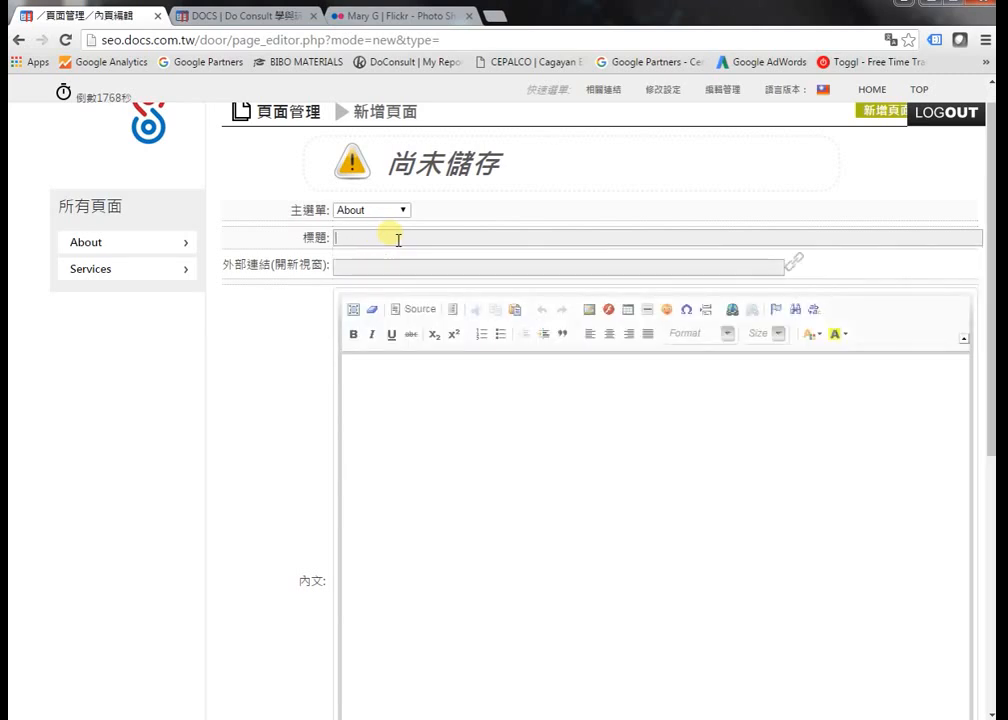
{"action": "type", "text": "o"}
{"action": "key", "text": "BackSpace"}
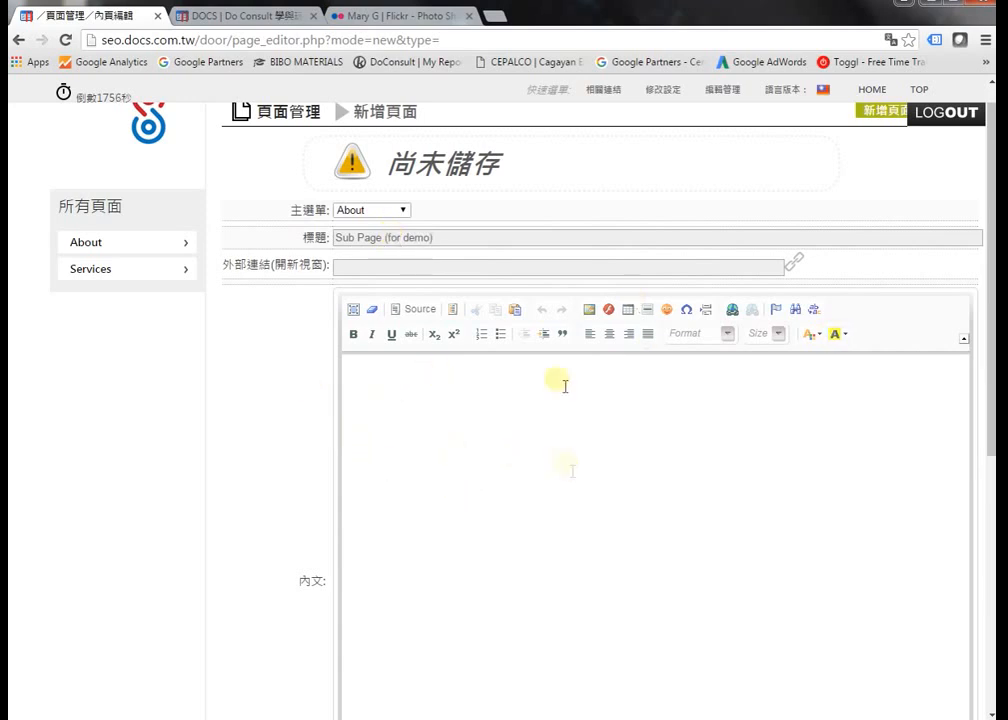
Look over the new page form, including the external link field, the content editor and the fields below it
{"action": "scroll", "coordinate": [540, 490], "scroll_direction": "down", "scroll_amount": 1}
{"action": "scroll", "coordinate": [513, 400], "scroll_direction": "down", "scroll_amount": 2}
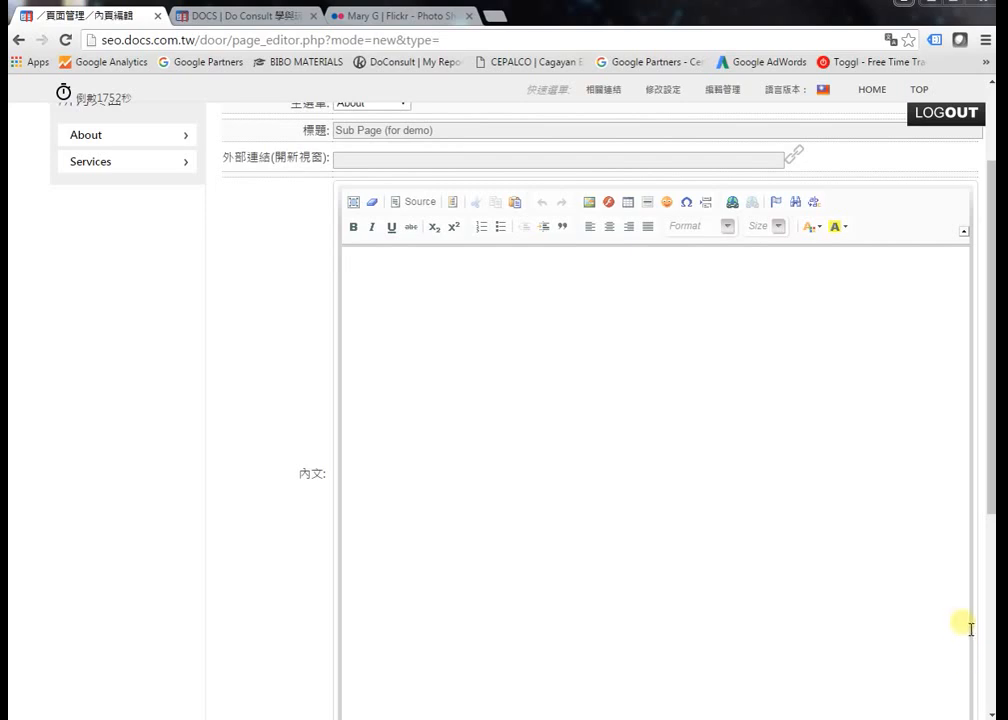
{"action": "scroll", "coordinate": [600, 501], "scroll_direction": "up", "scroll_amount": 1}
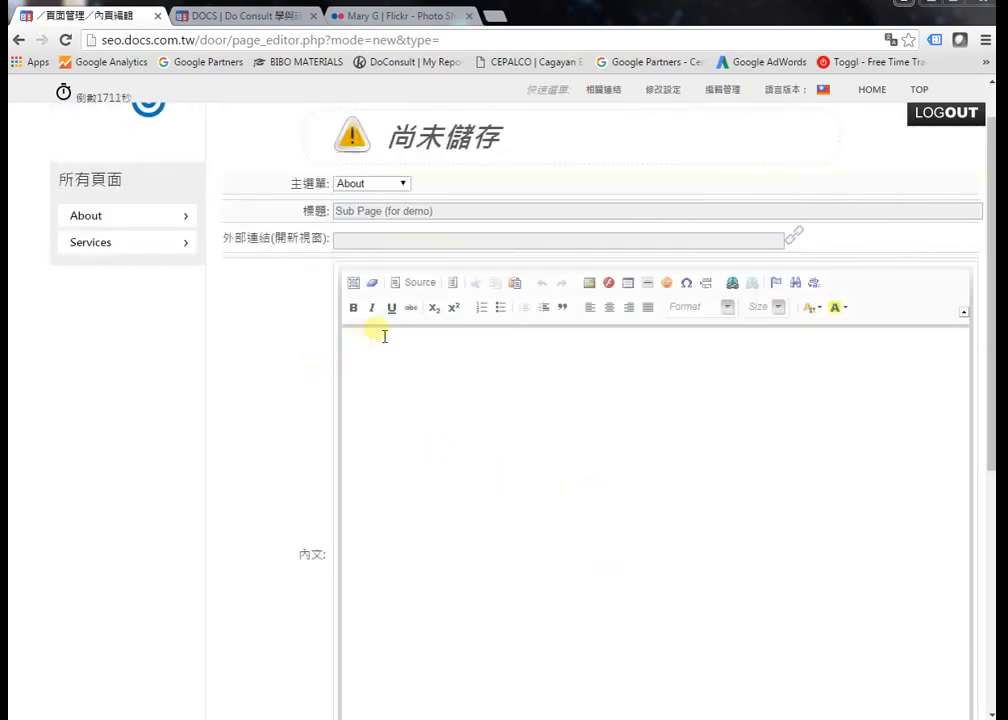
{"action": "left_click", "coordinate": [507, 245]}
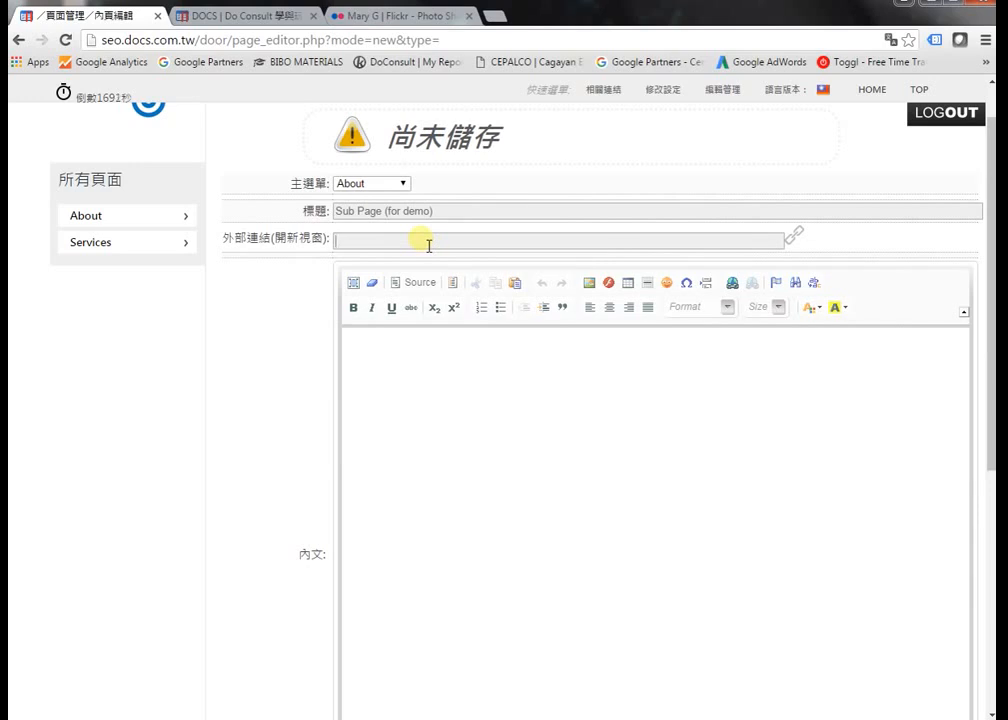
{"action": "left_click", "coordinate": [461, 362]}
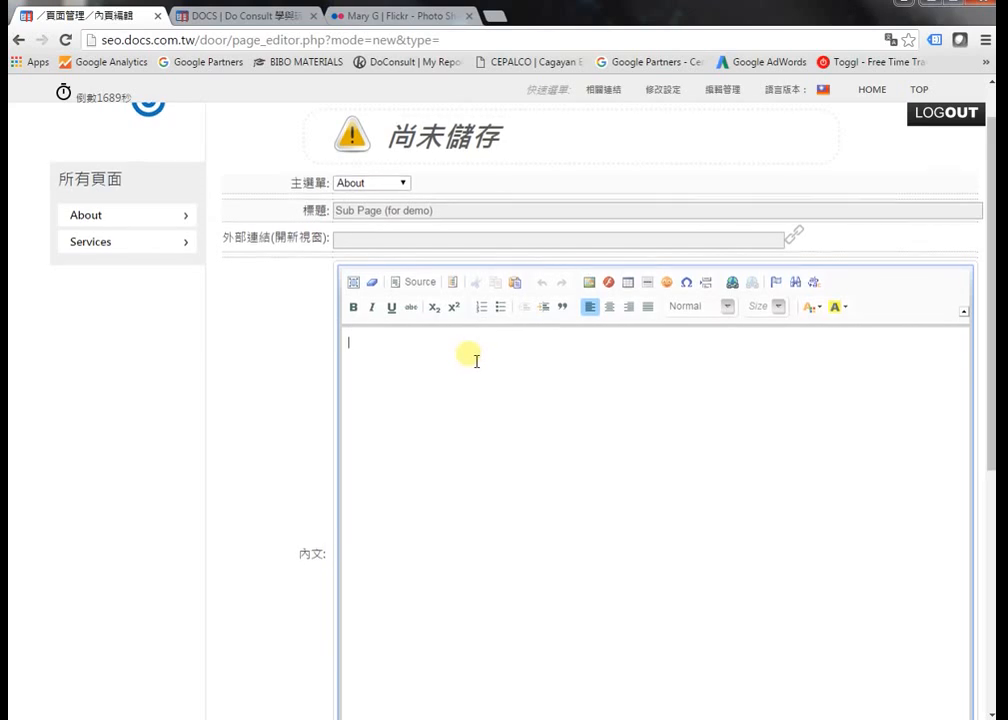
{"action": "scroll", "coordinate": [477, 353], "scroll_direction": "down", "scroll_amount": 1}
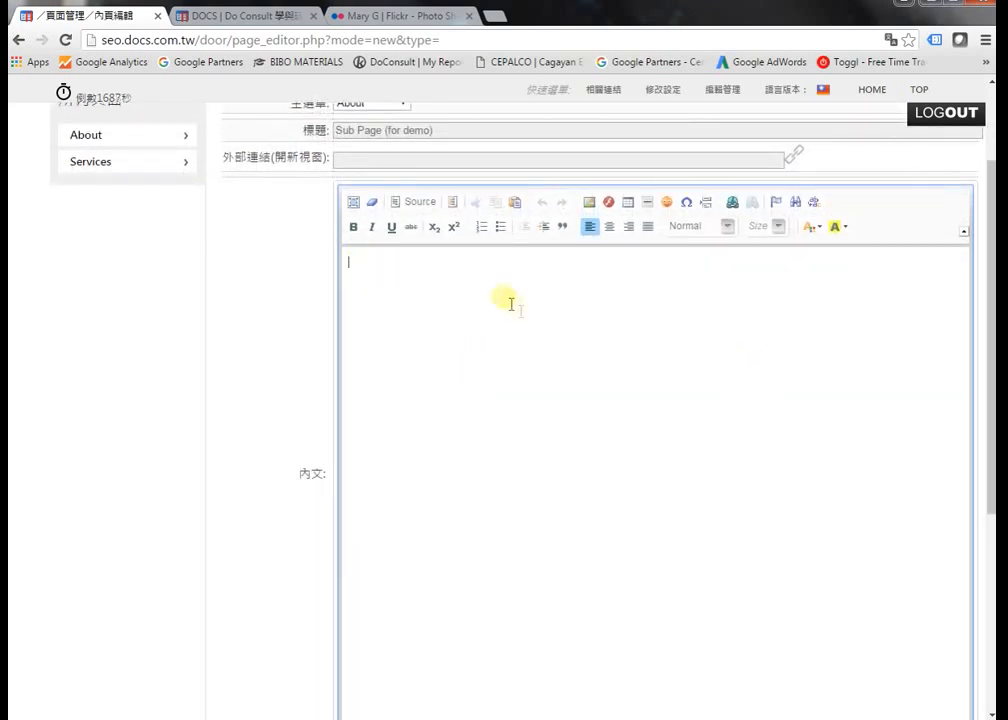
{"action": "scroll", "coordinate": [420, 310], "scroll_direction": "down", "scroll_amount": 2}
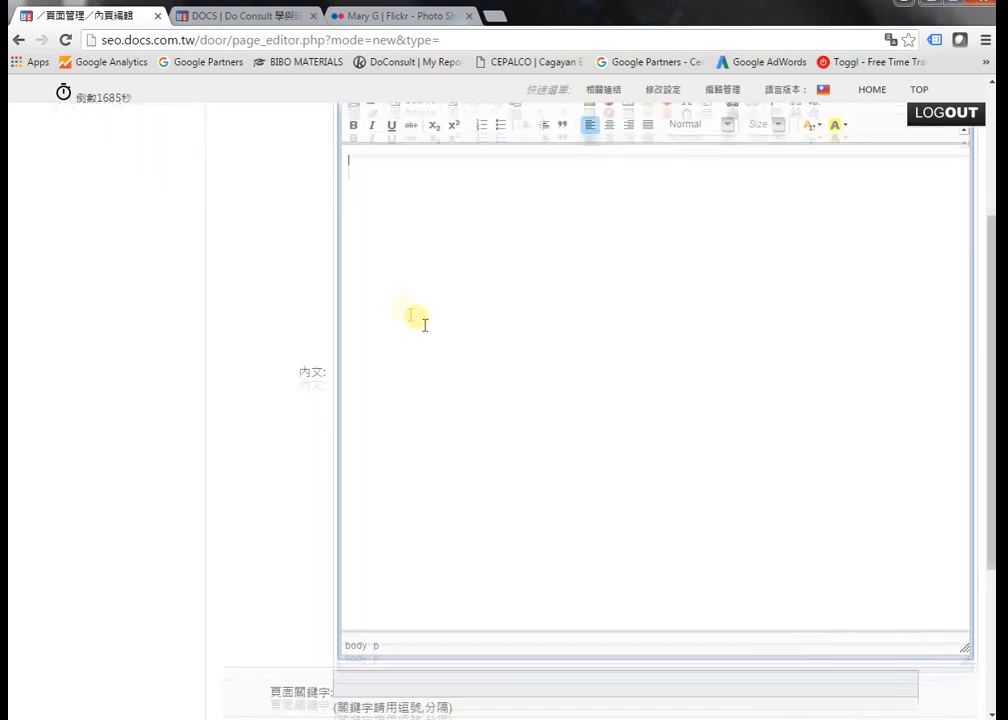
{"action": "scroll", "coordinate": [522, 396], "scroll_direction": "up", "scroll_amount": 4}
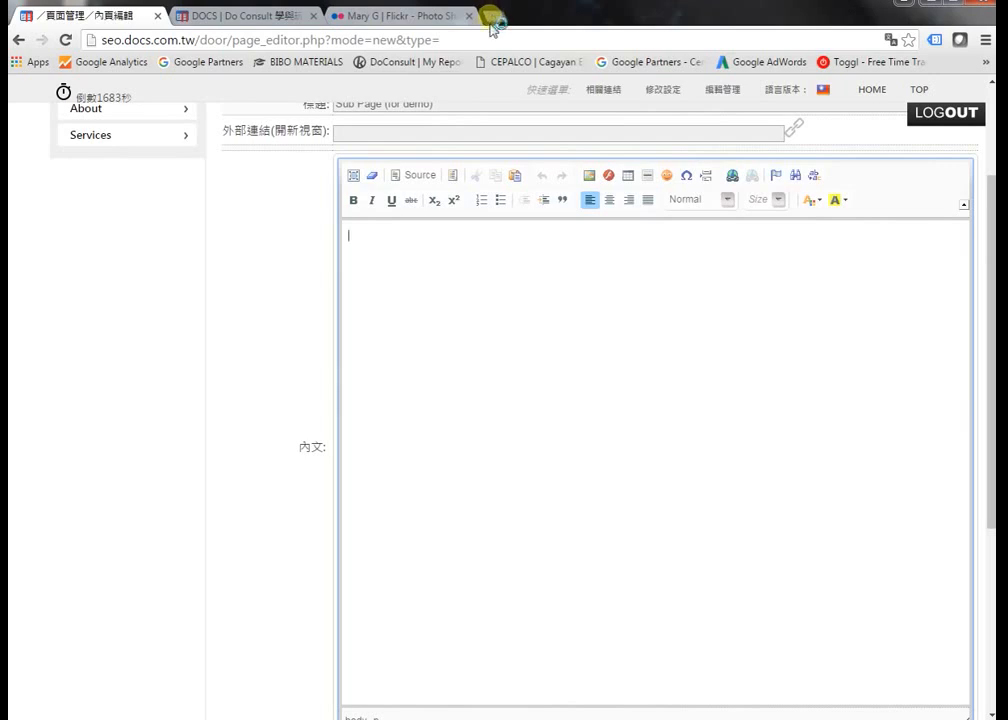
Open google.com in a new browser tab
{"action": "left_click", "coordinate": [494, 18]}
{"action": "type", "text": "goog"}
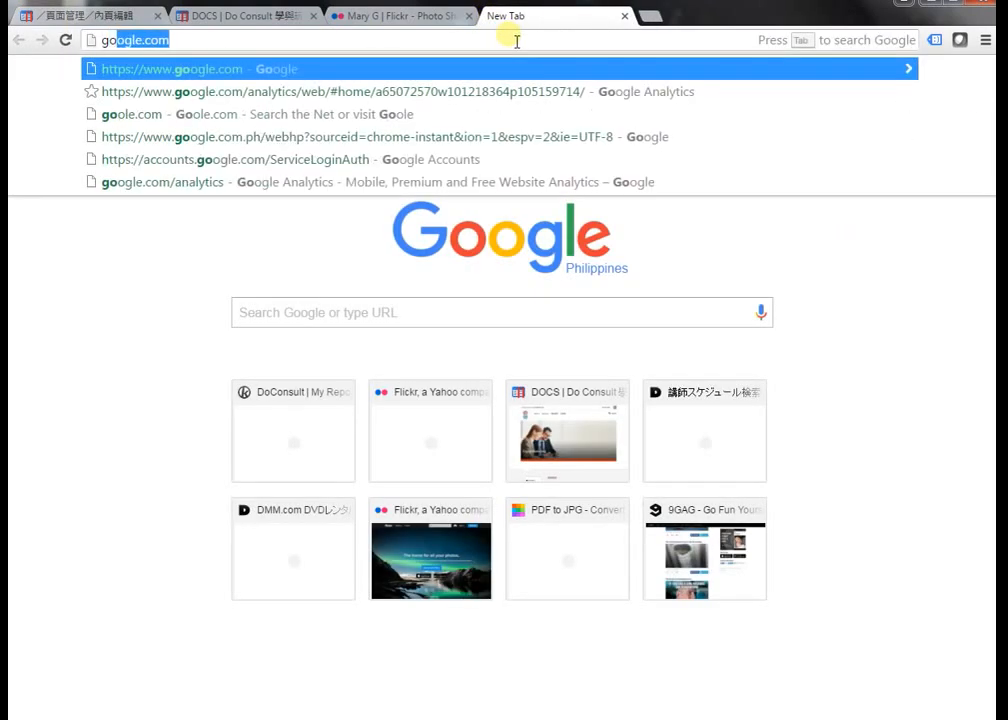
{"action": "type", "text": "le.co"}
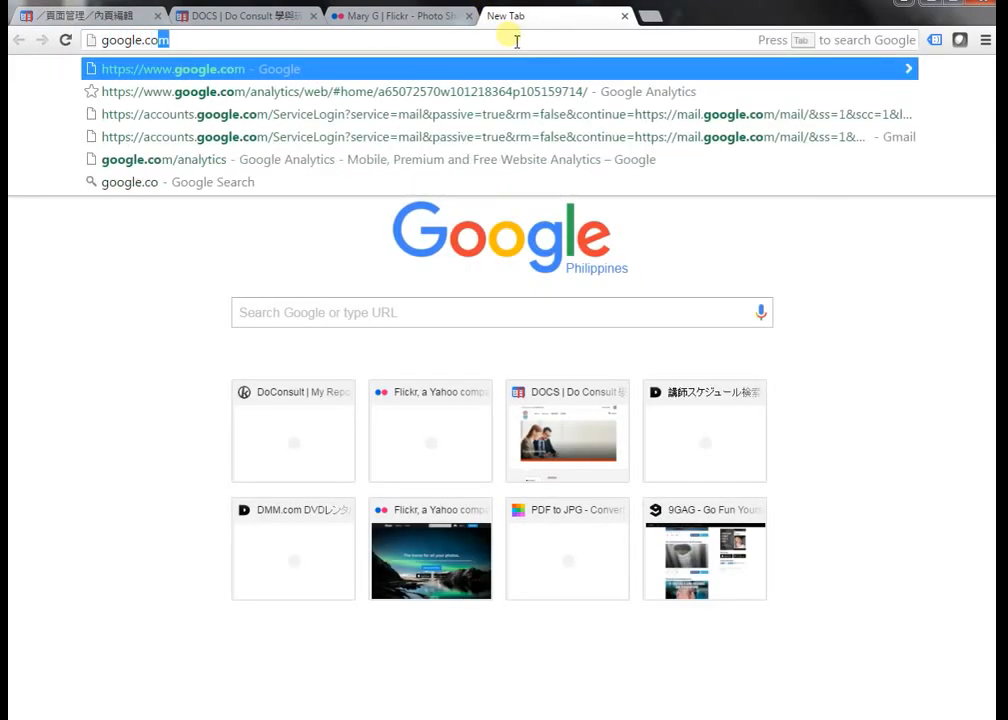
{"action": "key", "text": "Return"}
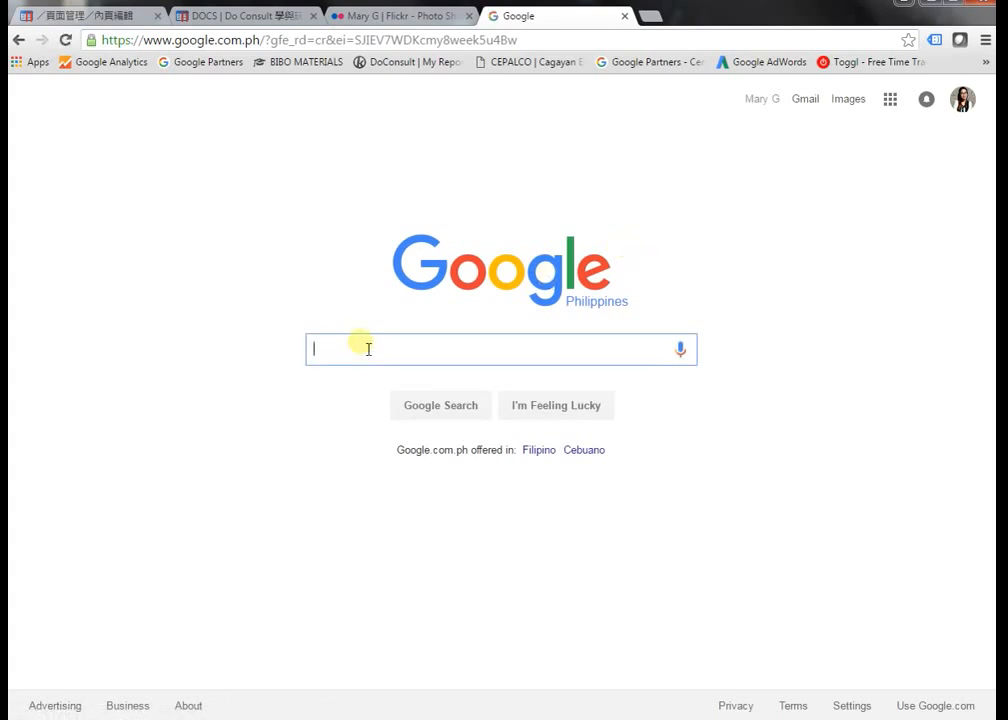
Search Google for "taiwan" and switch to the image results
{"action": "type", "text": "tawian"}
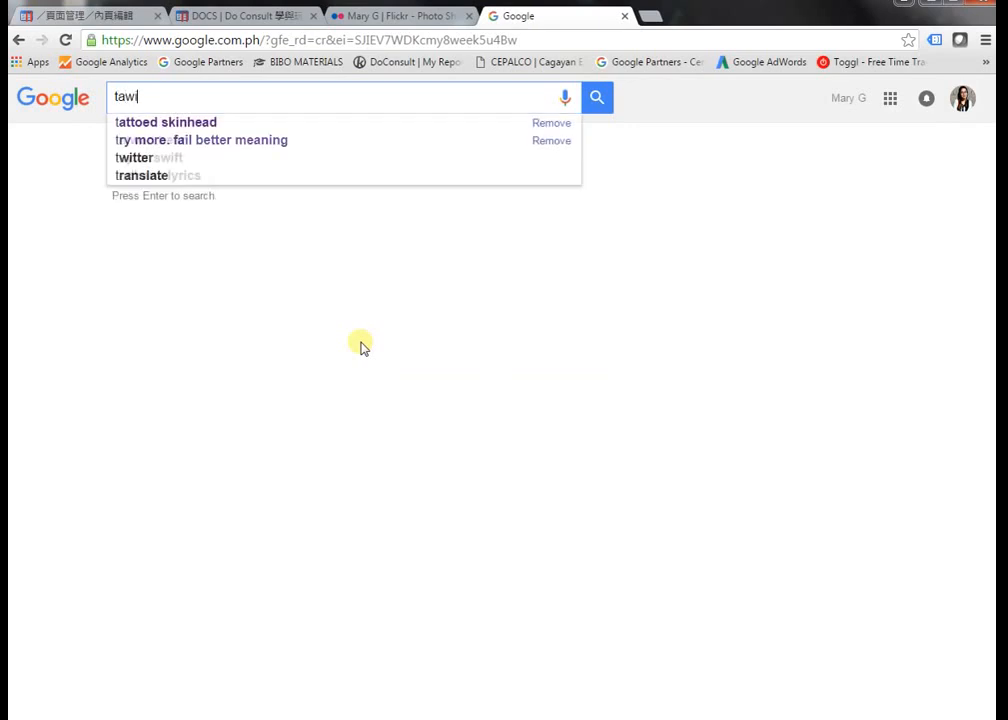
{"action": "key", "text": "BackSpace"}
{"action": "key", "text": "BackSpace"}
{"action": "key", "text": "BackSpace"}
{"action": "key", "text": "BackSpace"}
{"action": "type", "text": "iwan"}
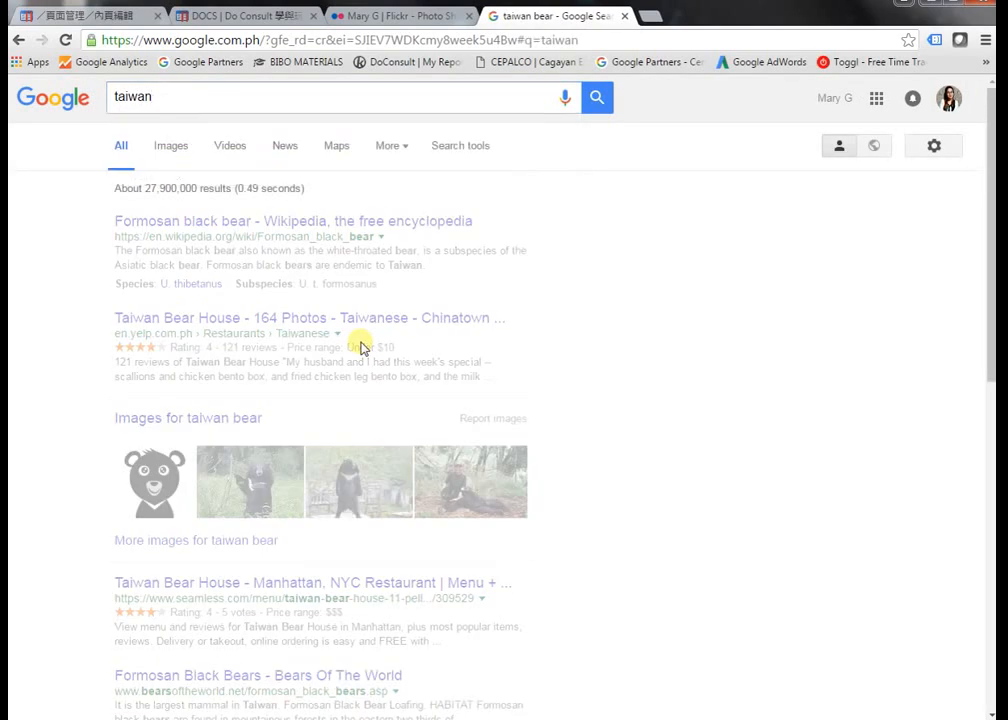
{"action": "key", "text": "Return"}
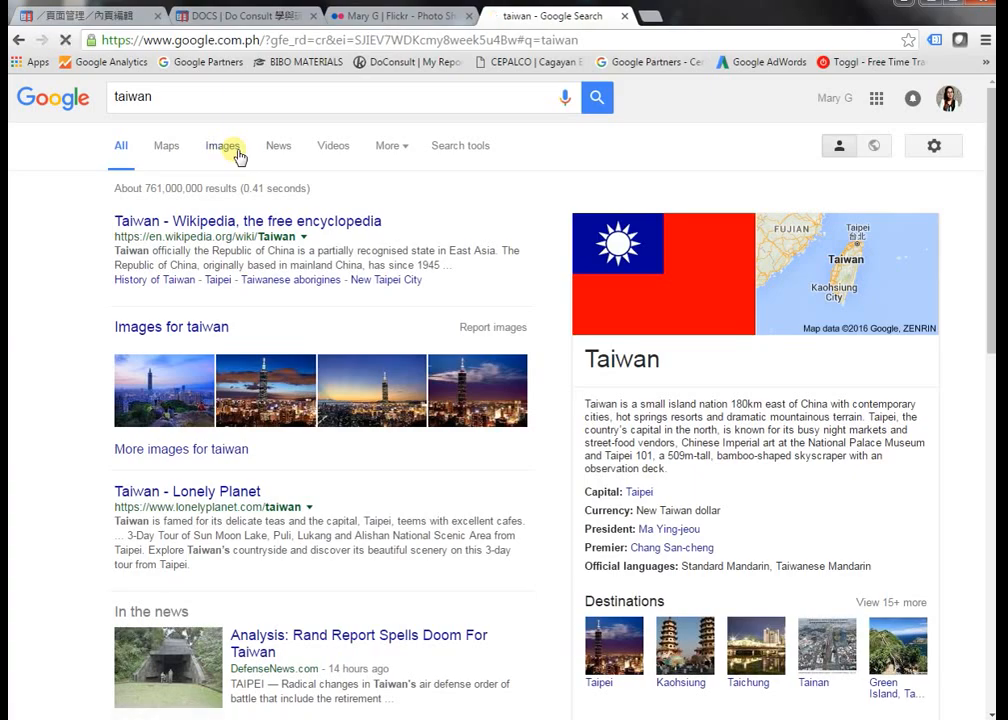
{"action": "left_click", "coordinate": [223, 147]}
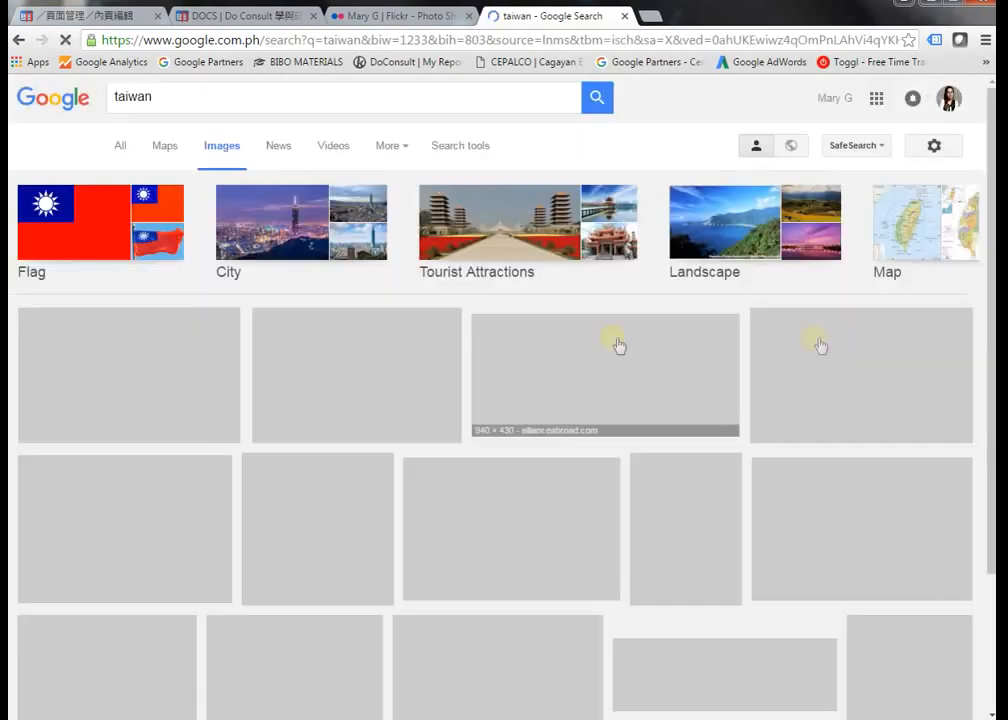
Open the Wikimedia Commons flag picture among the image results and copy its image address
{"action": "scroll", "coordinate": [388, 347], "scroll_direction": "down", "scroll_amount": 1}
{"action": "scroll", "coordinate": [390, 349], "scroll_direction": "up", "scroll_amount": 1}
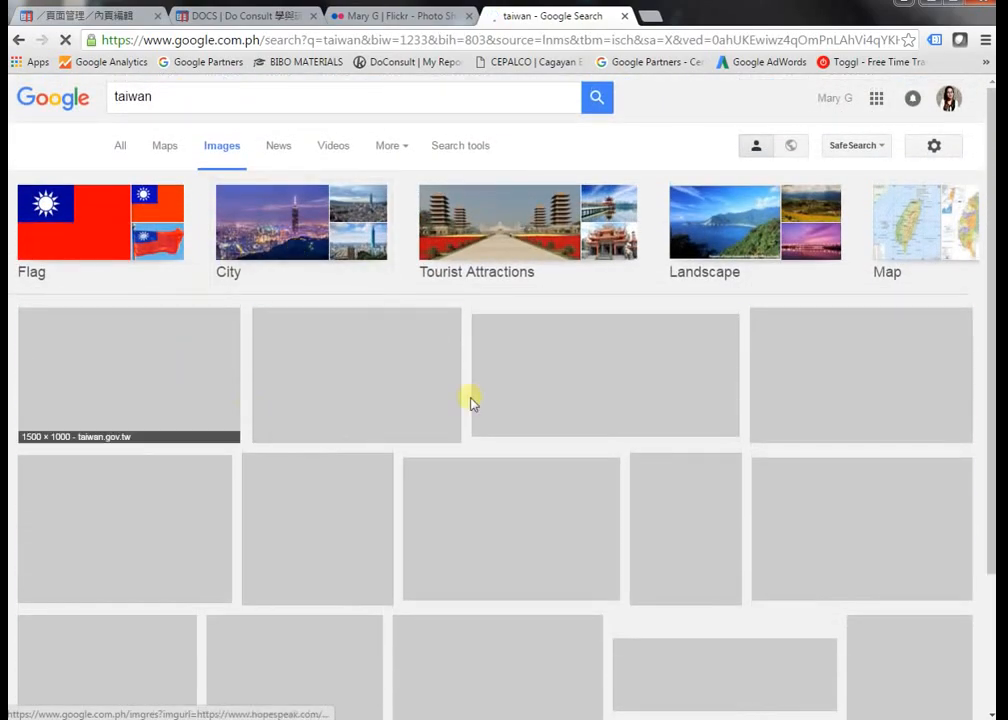
{"action": "scroll", "coordinate": [475, 411], "scroll_direction": "down", "scroll_amount": 2}
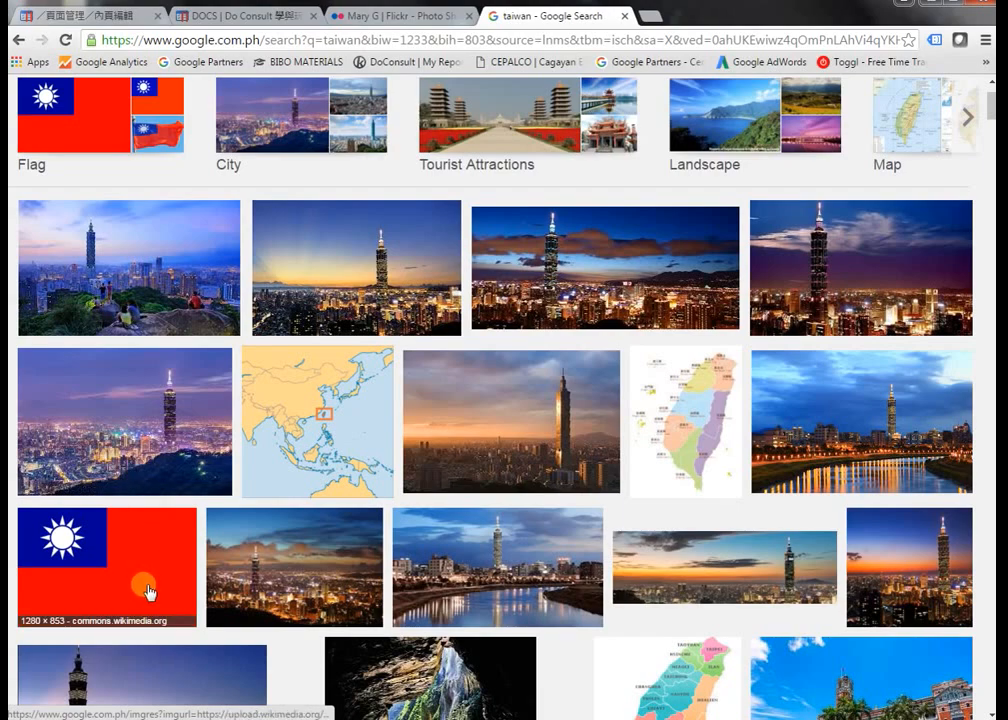
{"action": "left_click", "coordinate": [139, 556]}
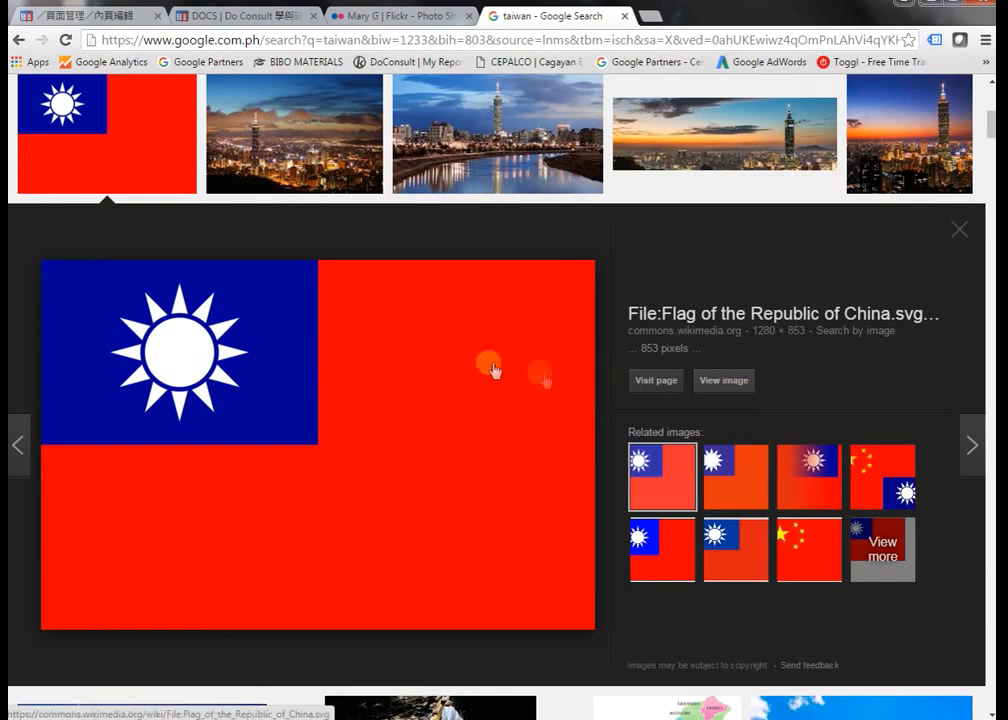
{"action": "right_click", "coordinate": [424, 344]}
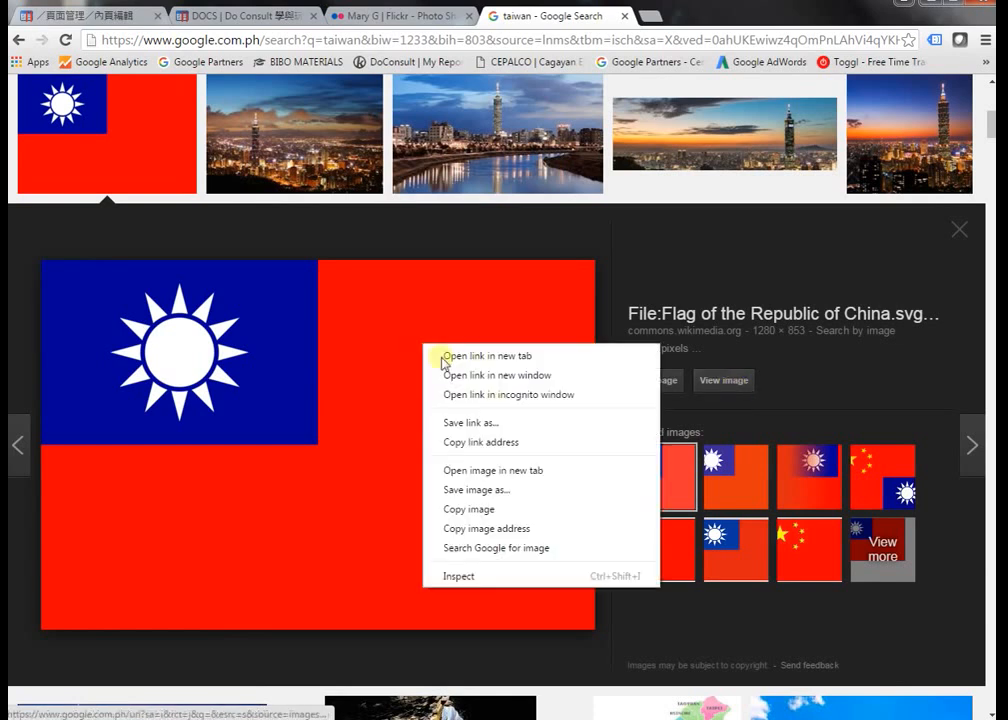
{"action": "right_click", "coordinate": [386, 322]}
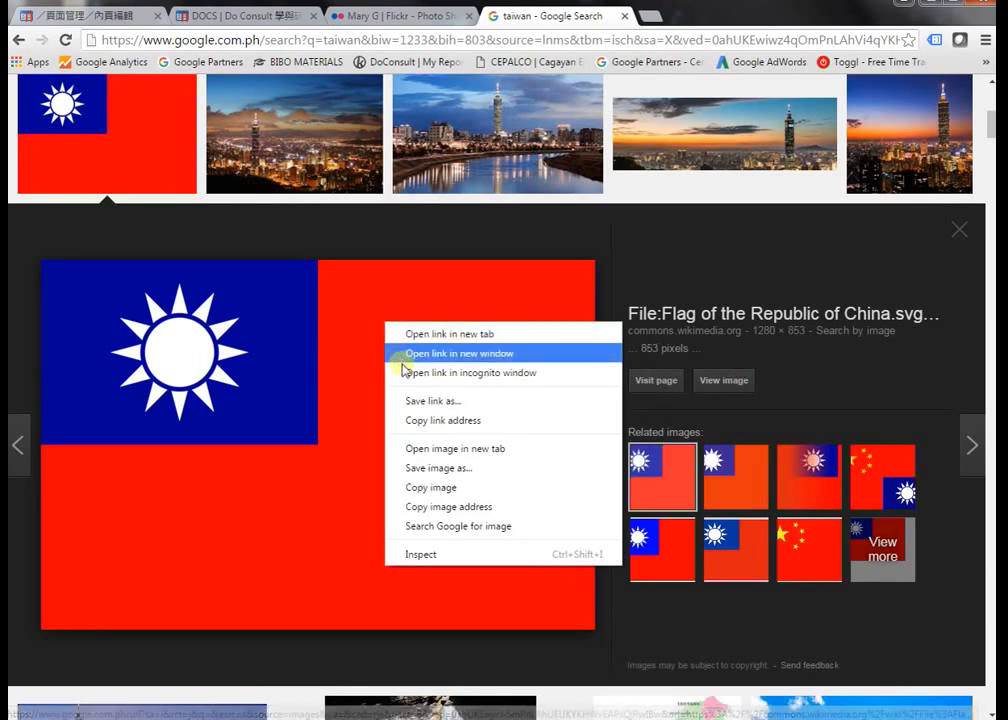
{"action": "left_click", "coordinate": [428, 507]}
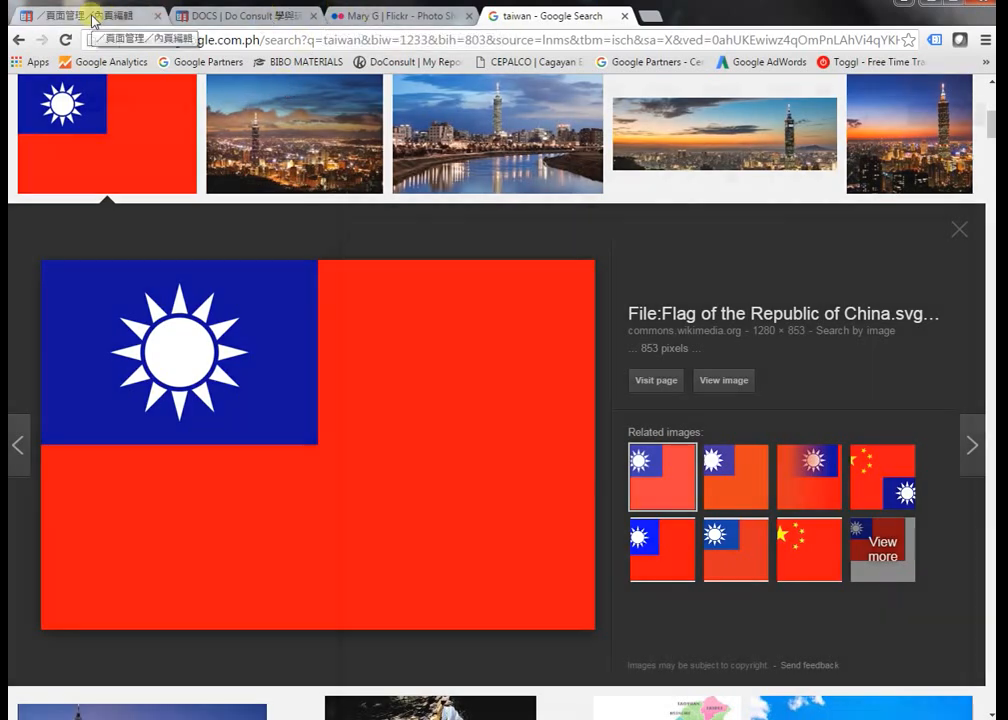
Return to the page editor, start inserting an image in the content area and paste the flag's address as its URL
{"action": "left_click", "coordinate": [90, 16]}
{"action": "scroll", "coordinate": [520, 342], "scroll_direction": "up", "scroll_amount": 1}
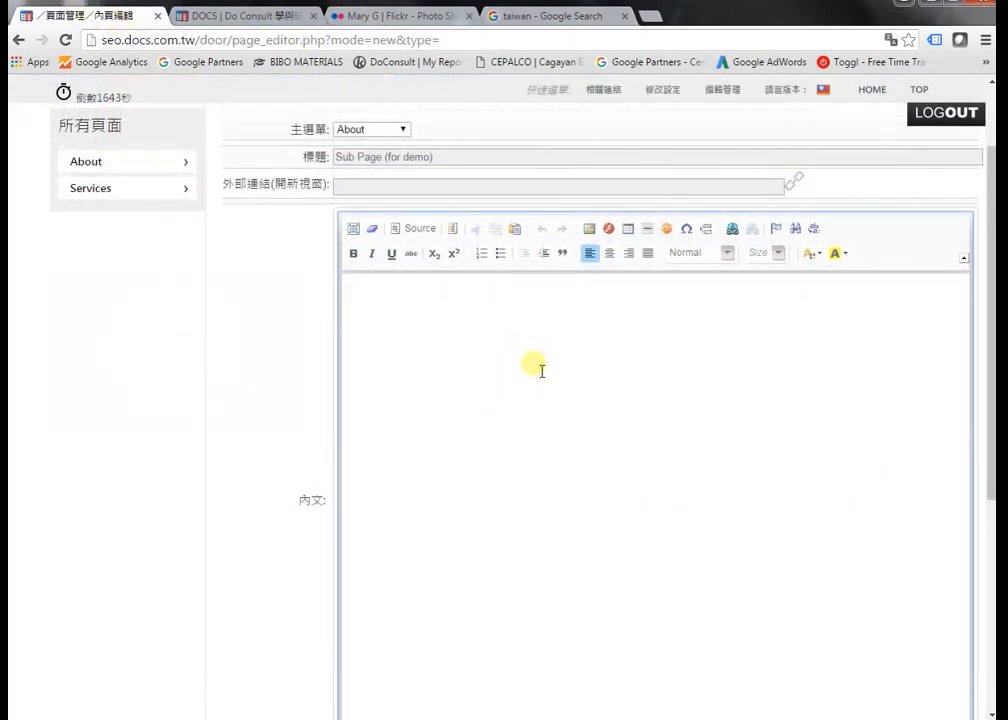
{"action": "scroll", "coordinate": [670, 425], "scroll_direction": "up", "scroll_amount": 1}
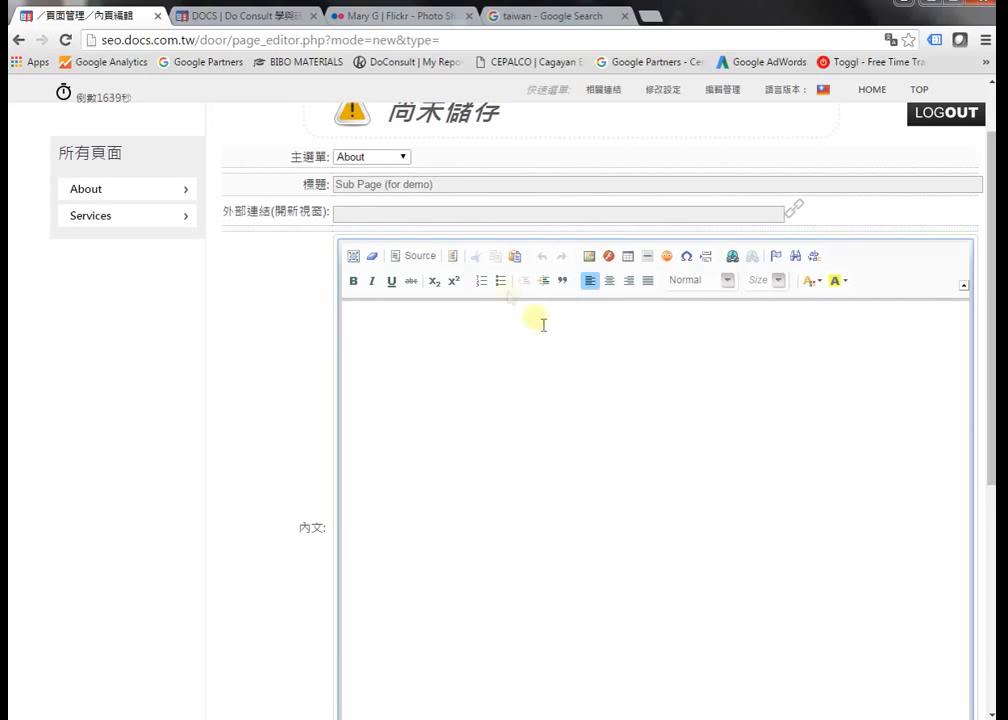
{"action": "left_click", "coordinate": [591, 260]}
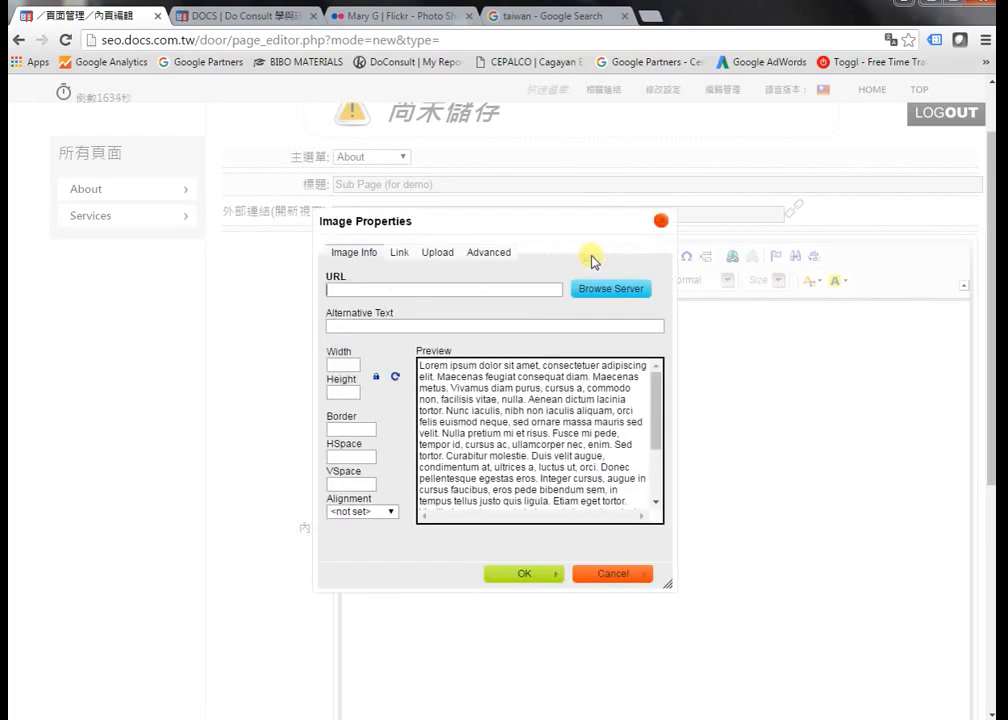
{"action": "right_click", "coordinate": [378, 294]}
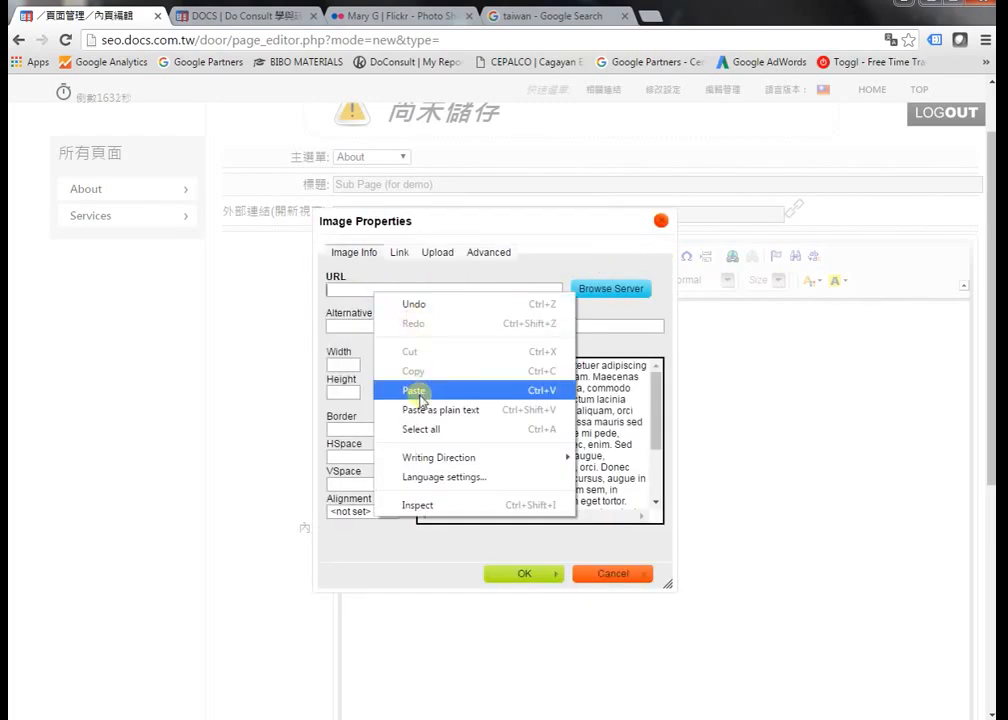
{"action": "left_click", "coordinate": [415, 390]}
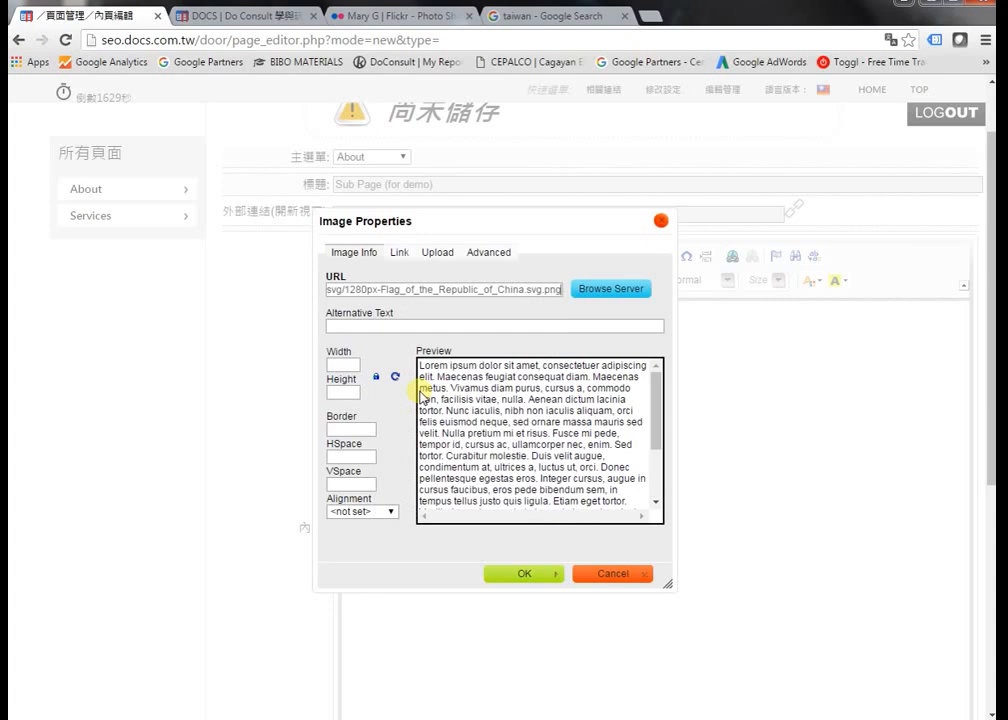
{"action": "left_click", "coordinate": [392, 327]}
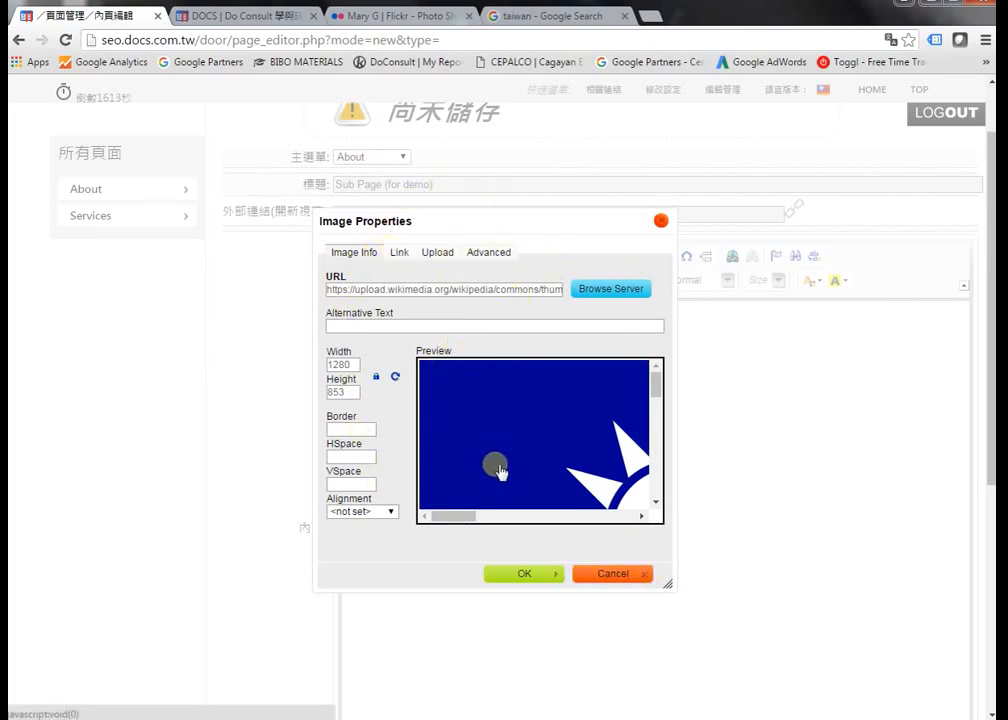
Clear the image's width and height values and insert the flag into the page content
{"action": "mouse_move", "coordinate": [479, 516]}
{"action": "left_mouse_down"}
{"action": "mouse_move", "coordinate": [533, 517]}
{"action": "mouse_move", "coordinate": [495, 516]}
{"action": "left_mouse_up"}
{"action": "left_click_drag", "start_coordinate": [656, 383], "coordinate": [637, 366]}
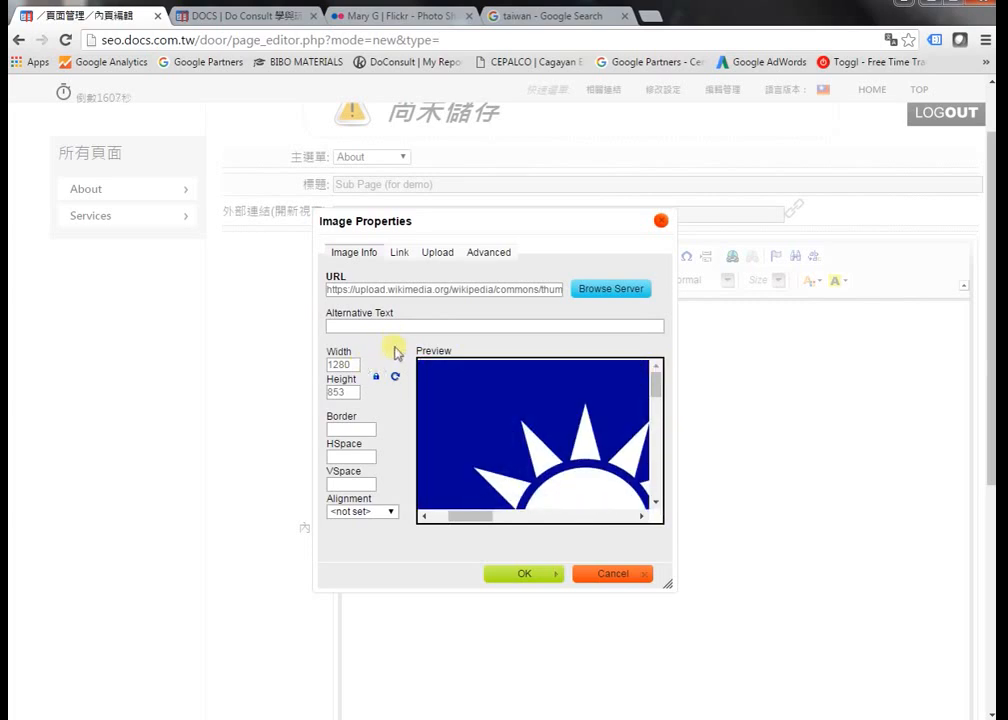
{"action": "left_click_drag", "start_coordinate": [358, 365], "coordinate": [328, 365]}
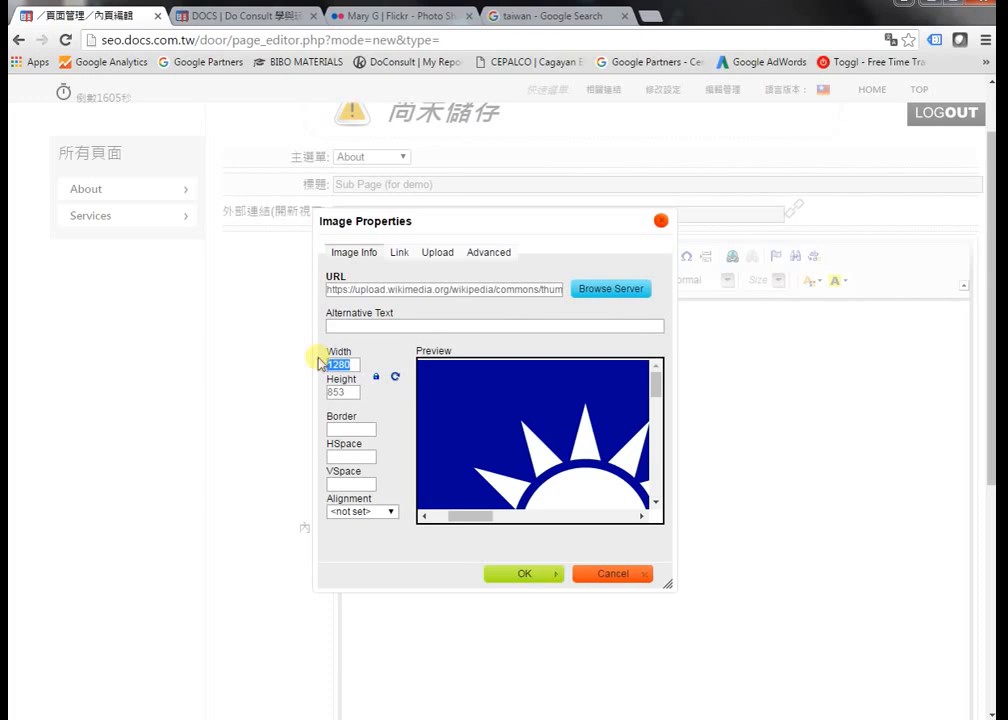
{"action": "key", "text": "BackSpace"}
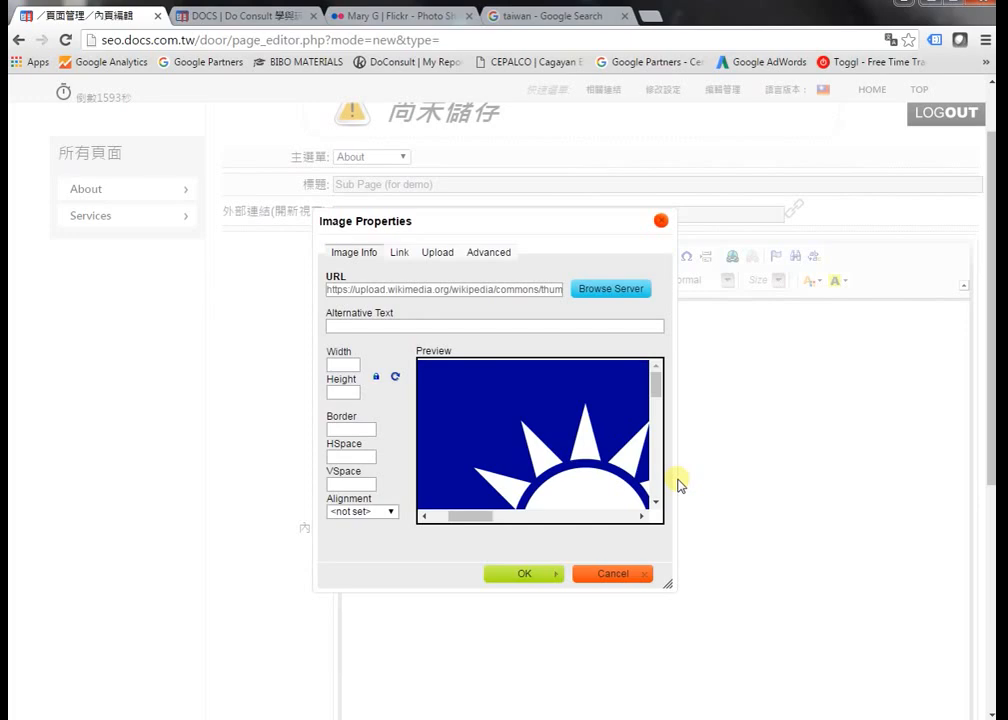
{"action": "left_click", "coordinate": [528, 578]}
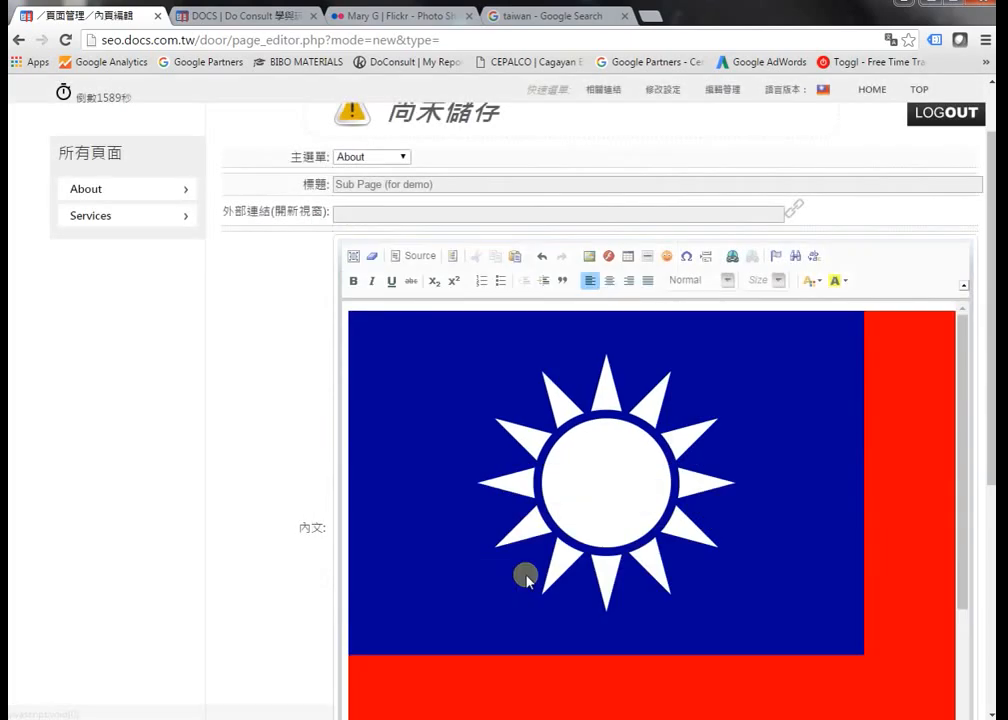
Add the text "Hello Taiwan!" on a new line below the flag image
{"action": "scroll", "coordinate": [866, 499], "scroll_direction": "down", "scroll_amount": 3}
{"action": "scroll", "coordinate": [864, 524], "scroll_direction": "down", "scroll_amount": 3}
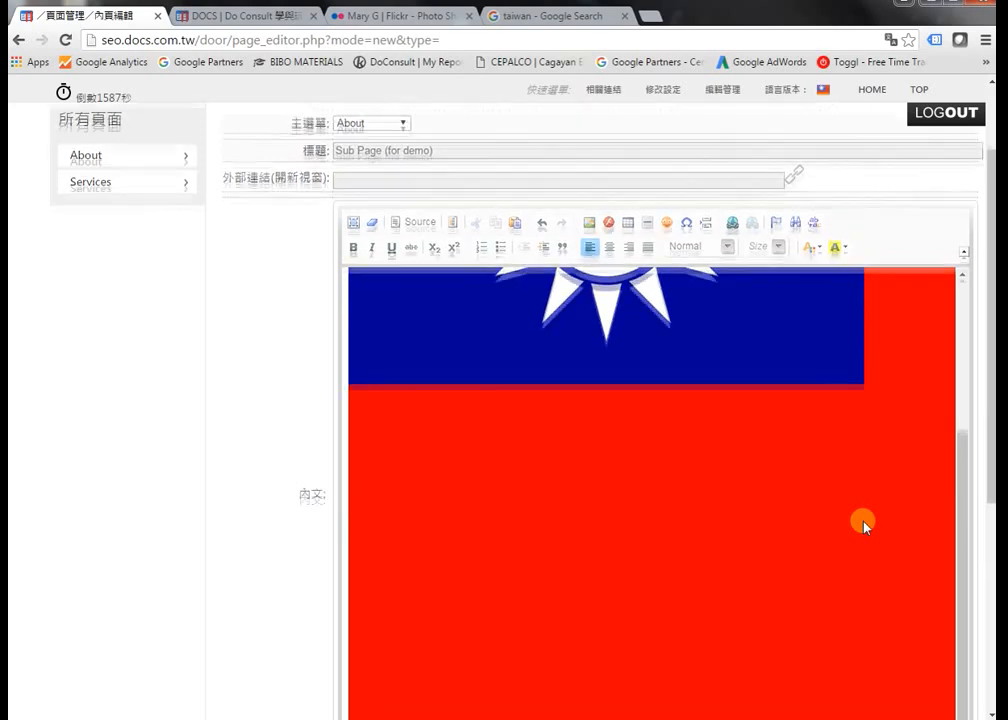
{"action": "left_click_drag", "start_coordinate": [655, 538], "coordinate": [945, 530]}
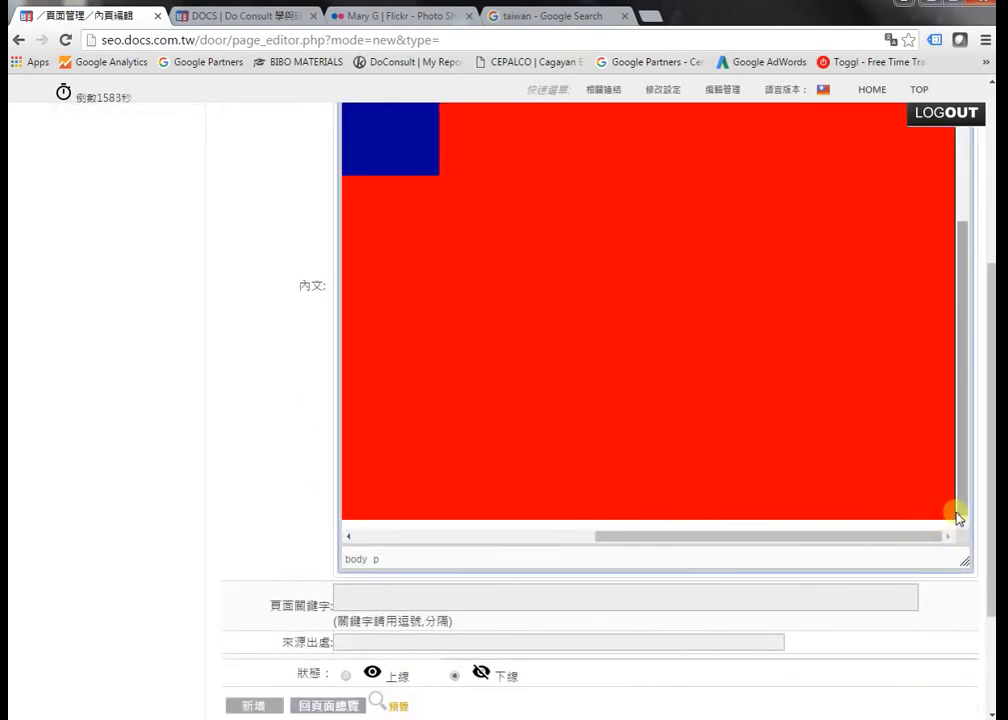
{"action": "left_click", "coordinate": [957, 515]}
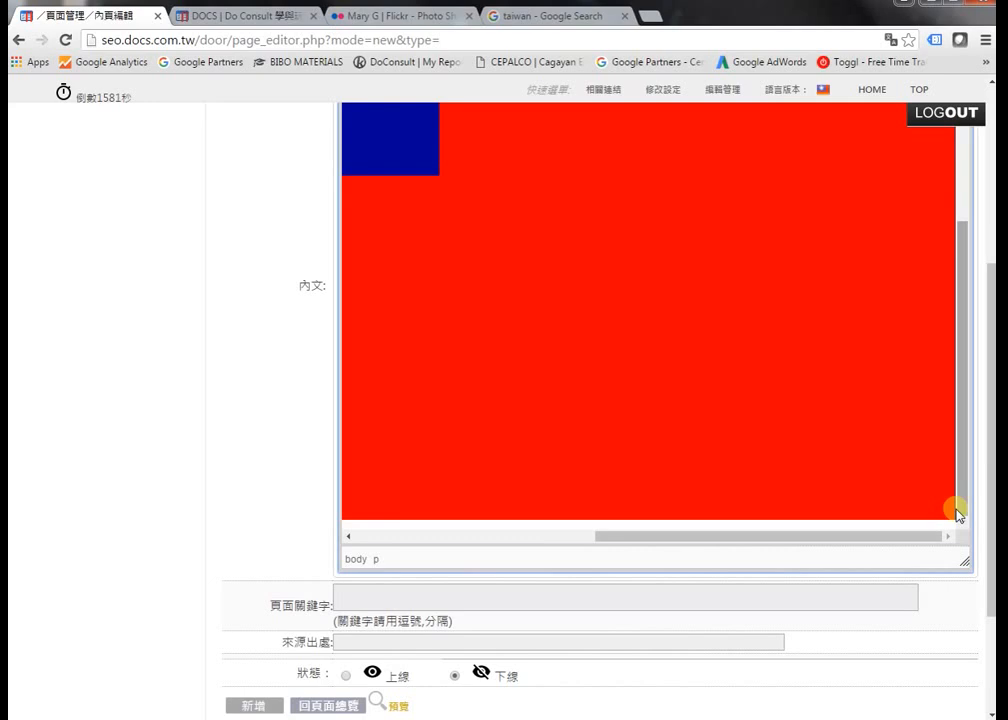
{"action": "key", "text": "Return"}
{"action": "left_click", "coordinate": [612, 521]}
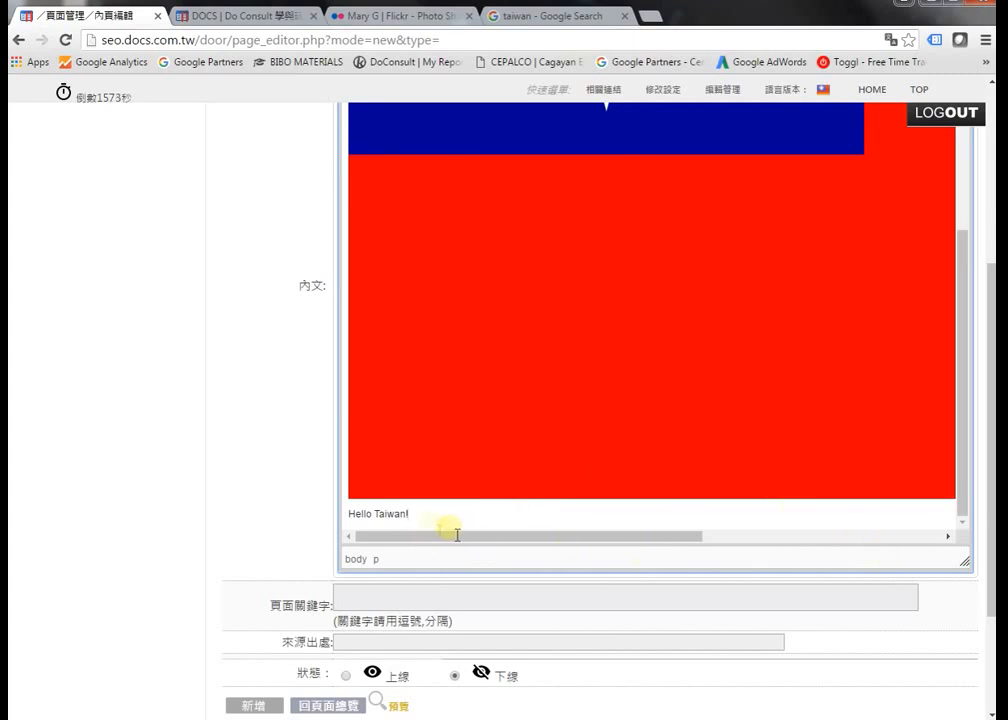
Review the flag image and the "Hello Taiwan!" text in the new page's content area
{"action": "left_click_drag", "start_coordinate": [448, 520], "coordinate": [265, 542]}
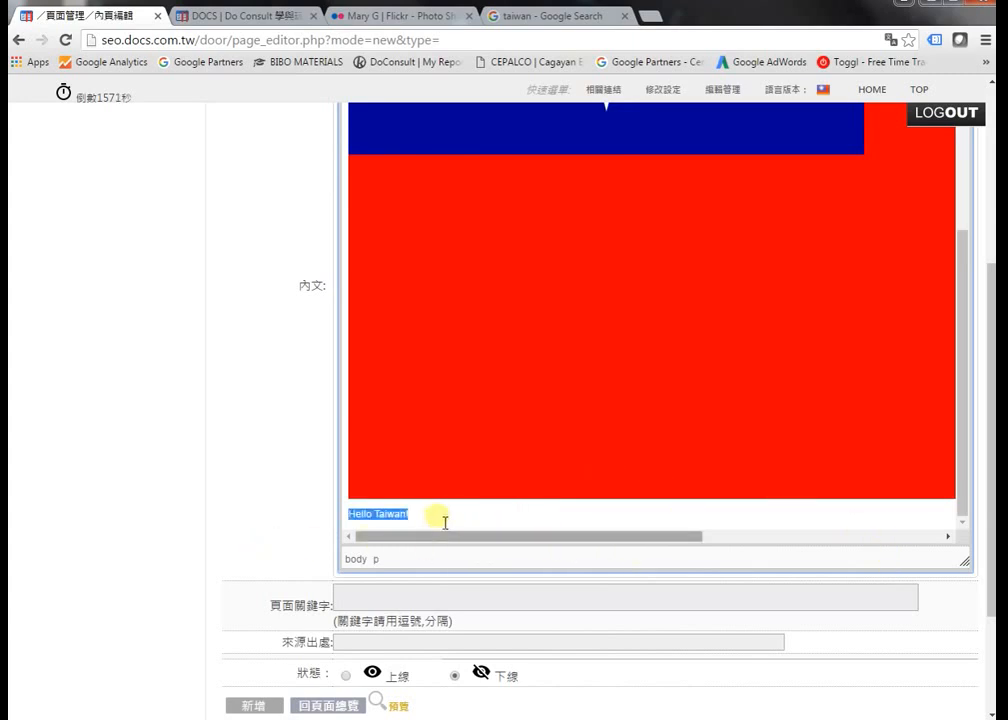
{"action": "left_click_drag", "start_coordinate": [443, 524], "coordinate": [342, 522]}
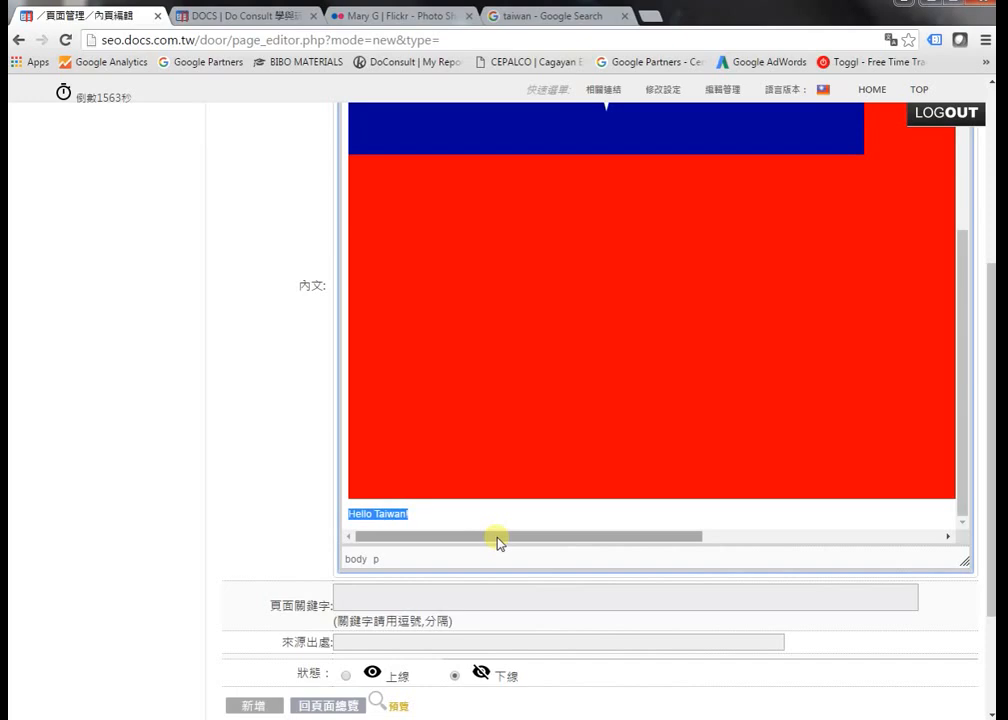
{"action": "left_click", "coordinate": [441, 516]}
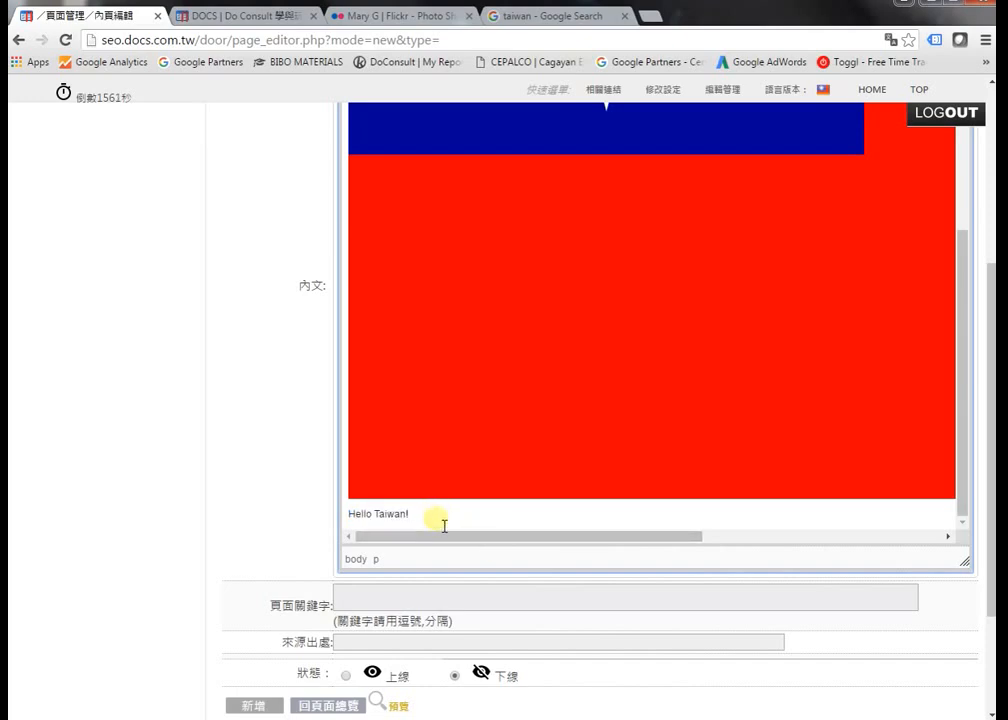
{"action": "left_click_drag", "start_coordinate": [444, 525], "coordinate": [315, 522]}
{"action": "left_click_drag", "start_coordinate": [963, 450], "coordinate": [954, 288]}
{"action": "scroll", "coordinate": [781, 303], "scroll_direction": "up", "scroll_amount": 1}
{"action": "scroll", "coordinate": [781, 306], "scroll_direction": "up", "scroll_amount": 1}
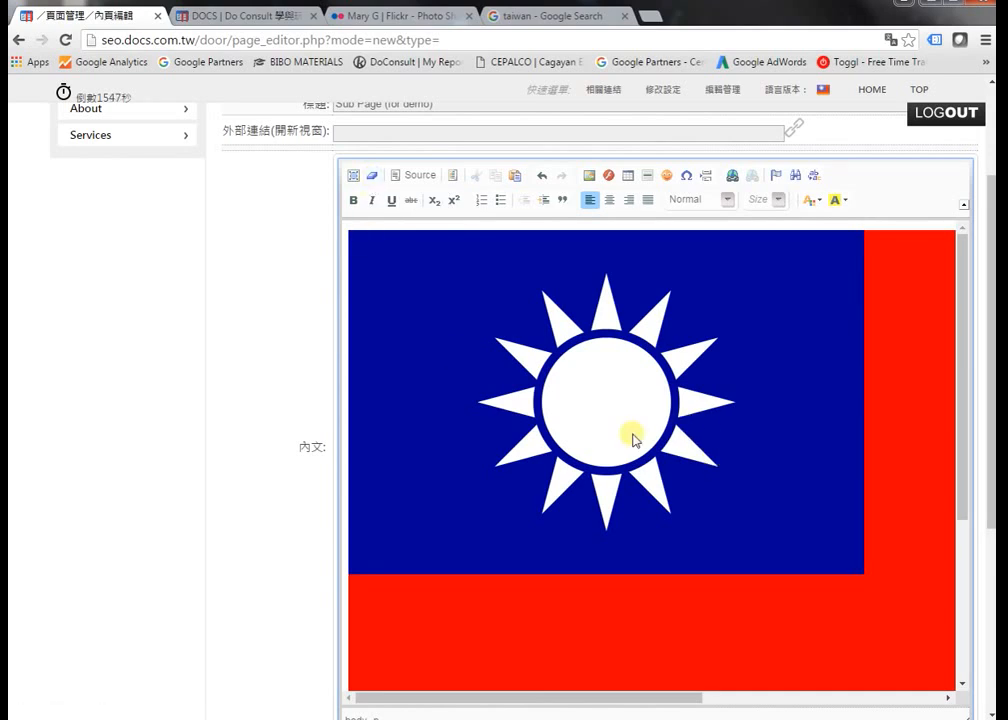
{"action": "scroll", "coordinate": [817, 474], "scroll_direction": "down", "scroll_amount": 2}
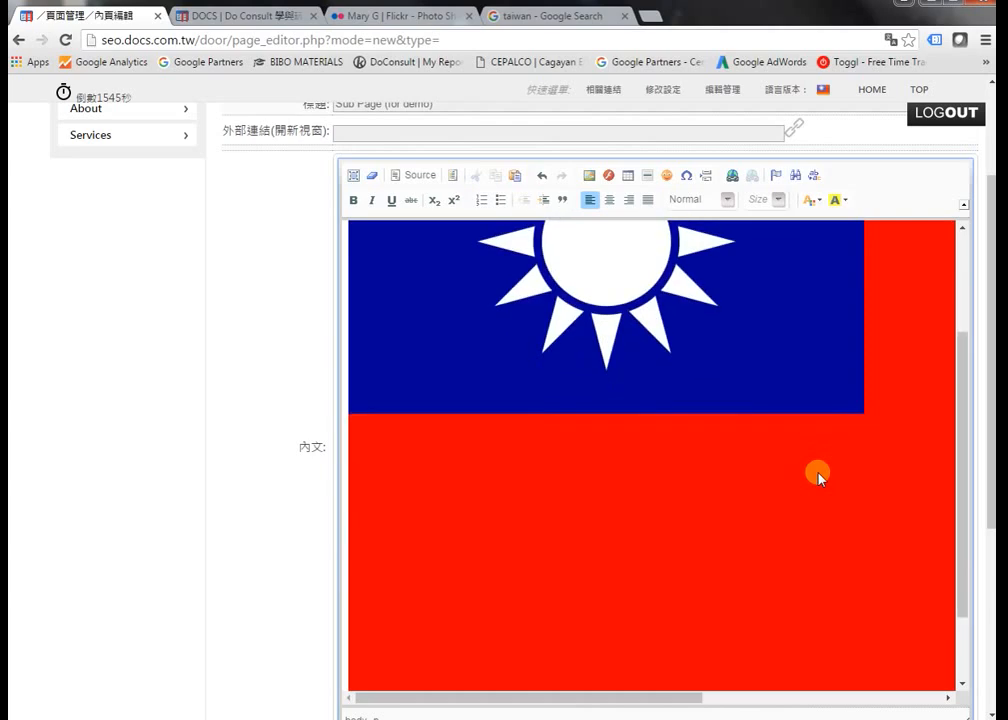
{"action": "scroll", "coordinate": [817, 477], "scroll_direction": "down", "scroll_amount": 5}
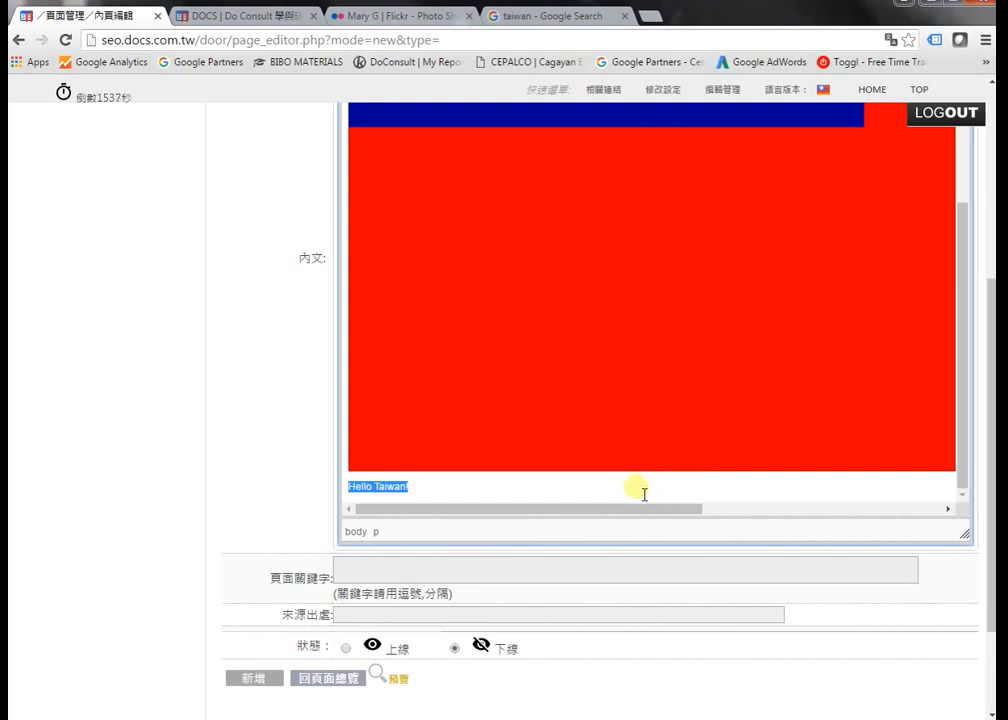
{"action": "left_click", "coordinate": [423, 500]}
Set the new page's status to online (上線) and add the page
{"action": "scroll", "coordinate": [603, 565], "scroll_direction": "down", "scroll_amount": 1}
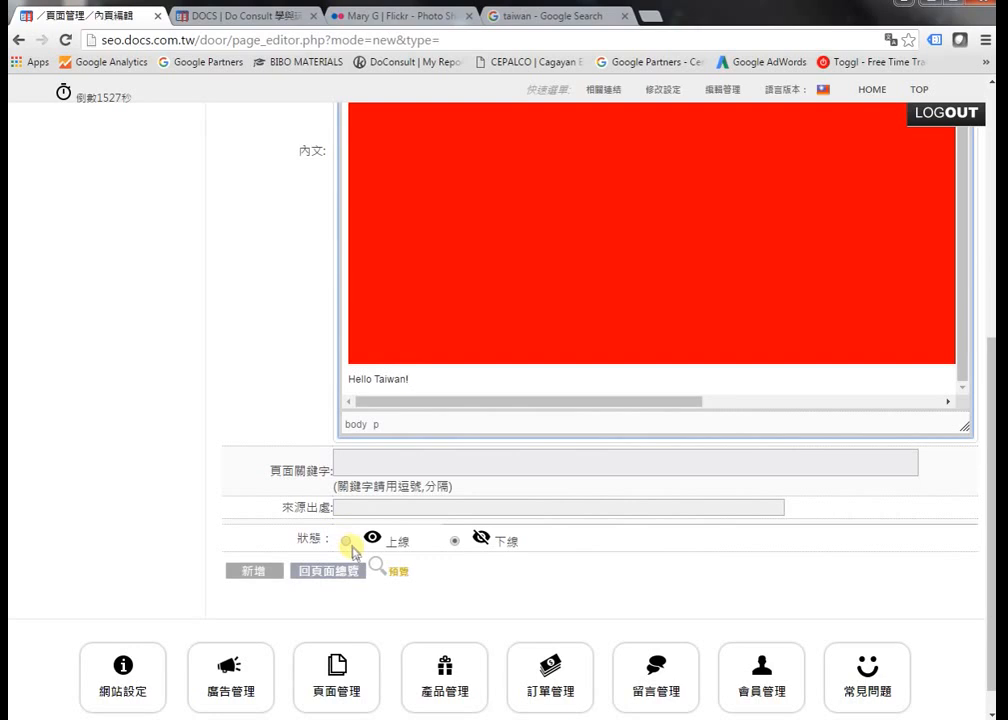
{"action": "left_click", "coordinate": [346, 541]}
{"action": "left_click", "coordinate": [255, 572]}
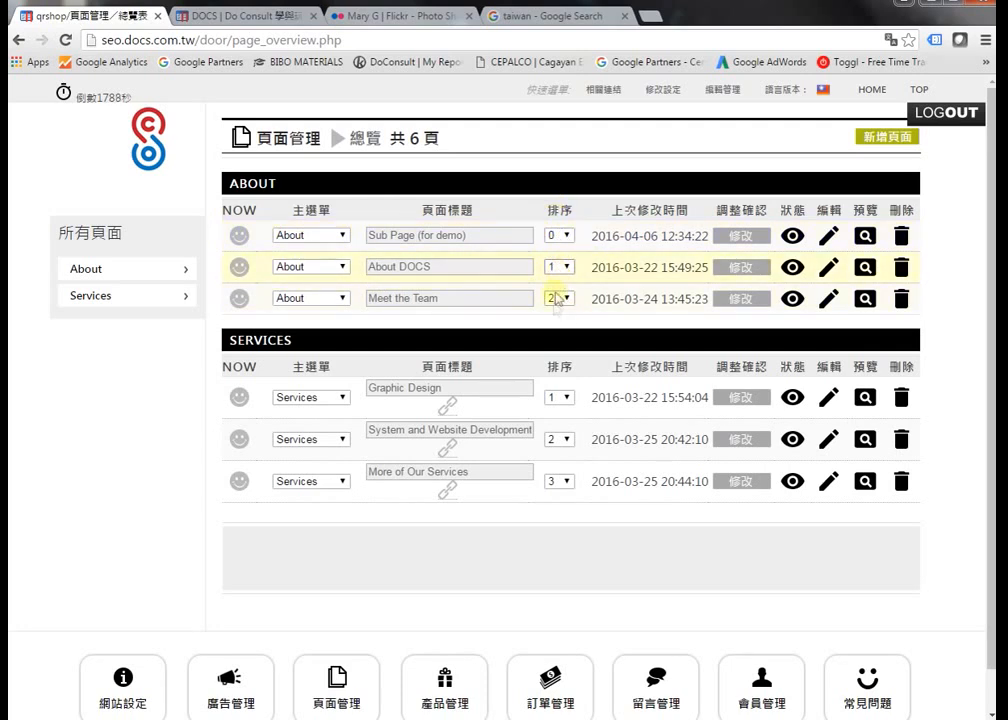
Set the sort order of "Sub Page (for demo)" to 3 in the About list and apply the modification
{"action": "left_click", "coordinate": [561, 244]}
{"action": "key", "text": "Down"}
{"action": "key", "text": "Down"}
{"action": "key", "text": "Down"}
{"action": "key", "text": "Return"}
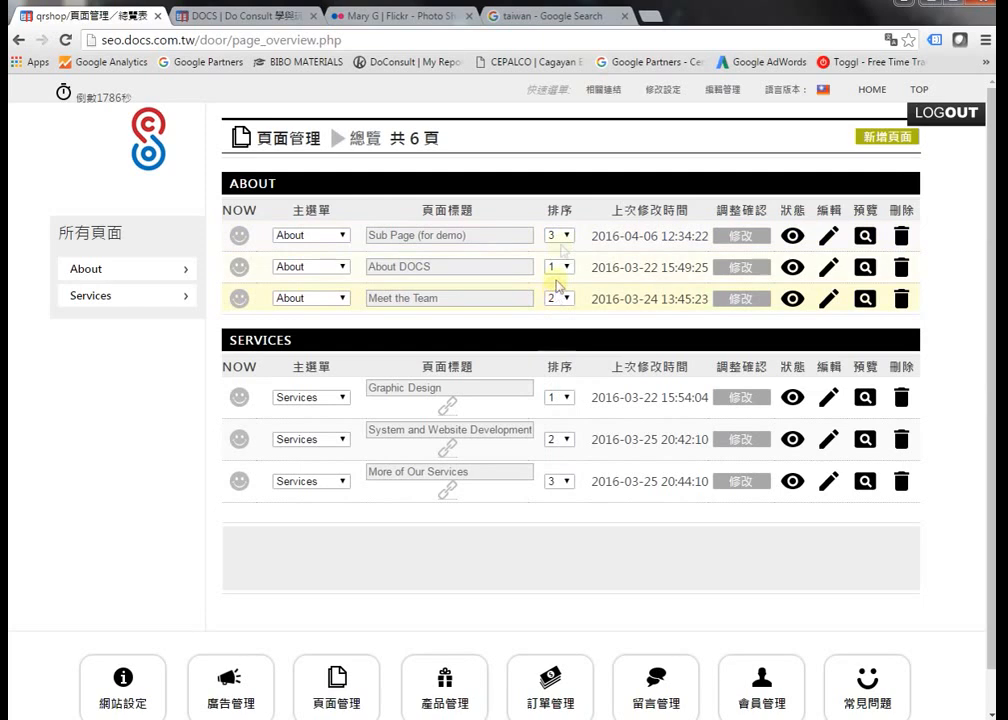
{"action": "left_click", "coordinate": [751, 244]}
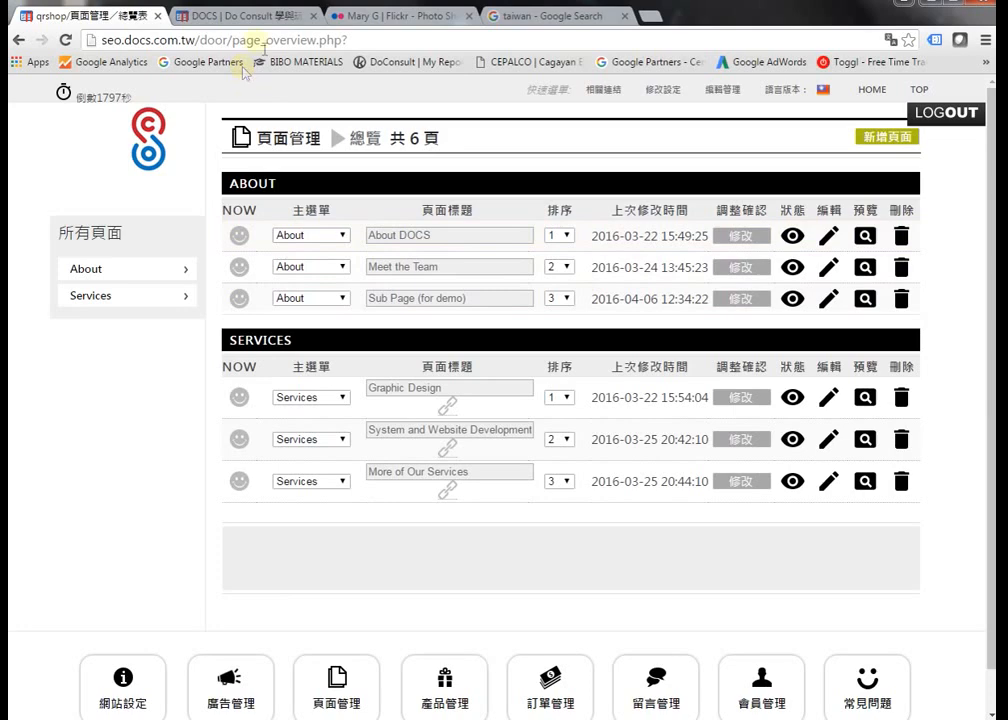
Switch to the live DOCS website, reload it and open "Sub Page (for demo)" under About
{"action": "left_click", "coordinate": [259, 20]}
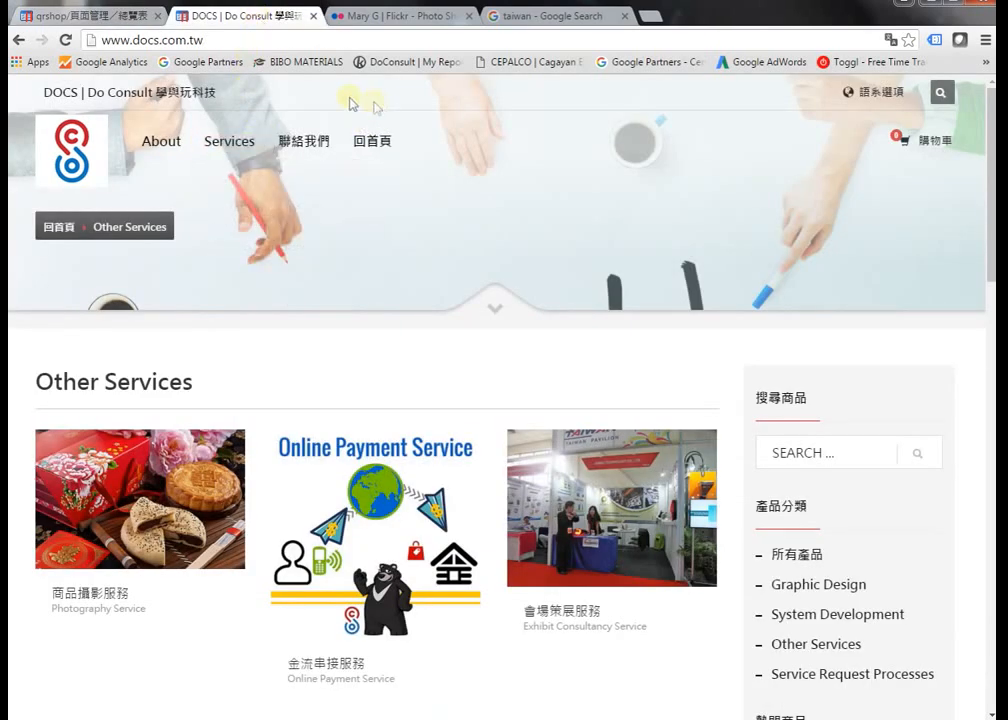
{"action": "right_click", "coordinate": [384, 366]}
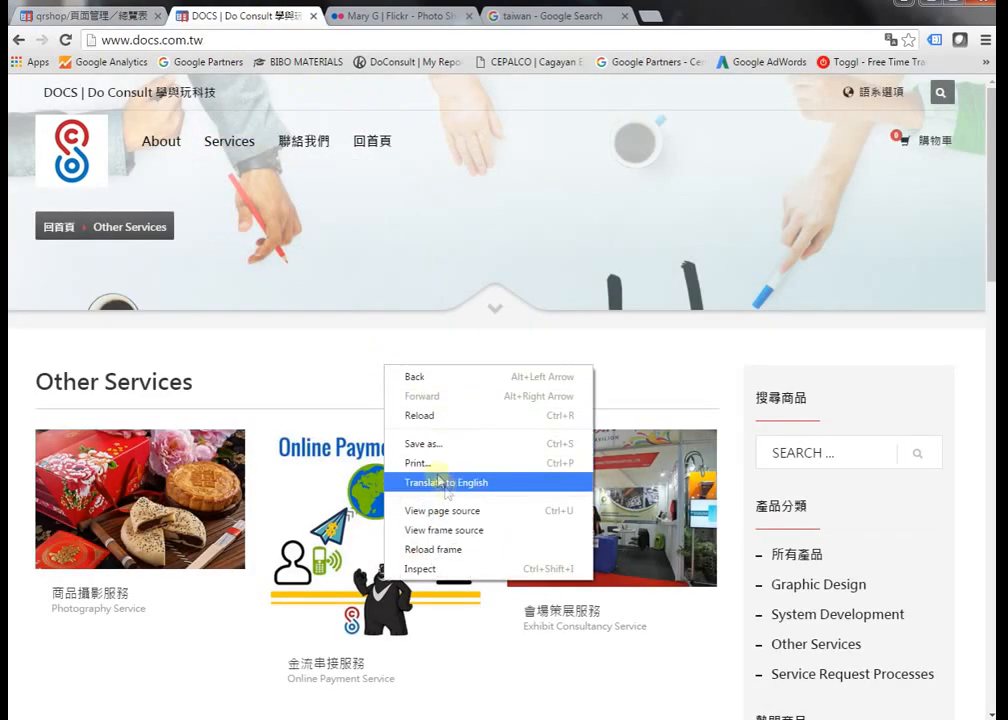
{"action": "left_click", "coordinate": [420, 418]}
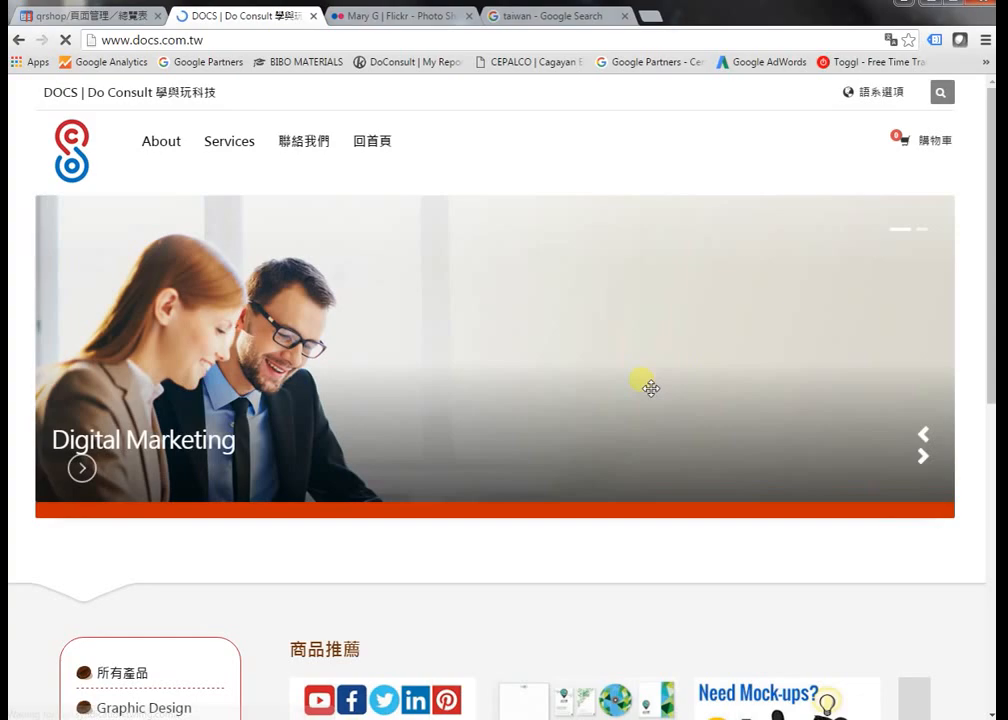
{"action": "scroll", "coordinate": [420, 362], "scroll_direction": "down", "scroll_amount": 6}
{"action": "scroll", "coordinate": [456, 388], "scroll_direction": "up", "scroll_amount": 8}
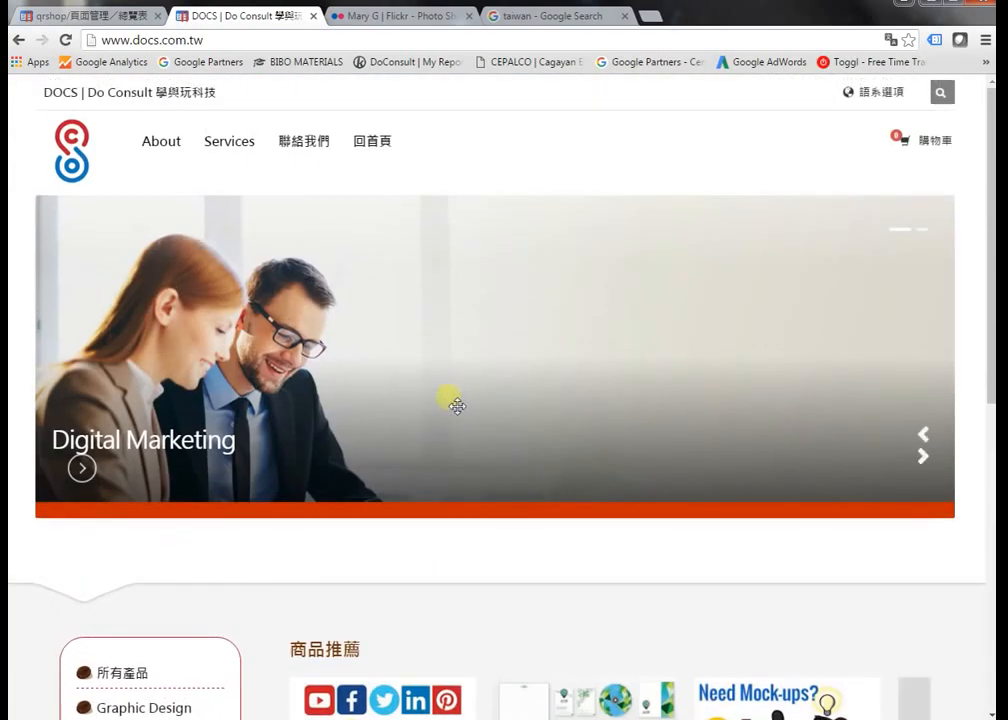
{"action": "mouse_move", "coordinate": [169, 147]}
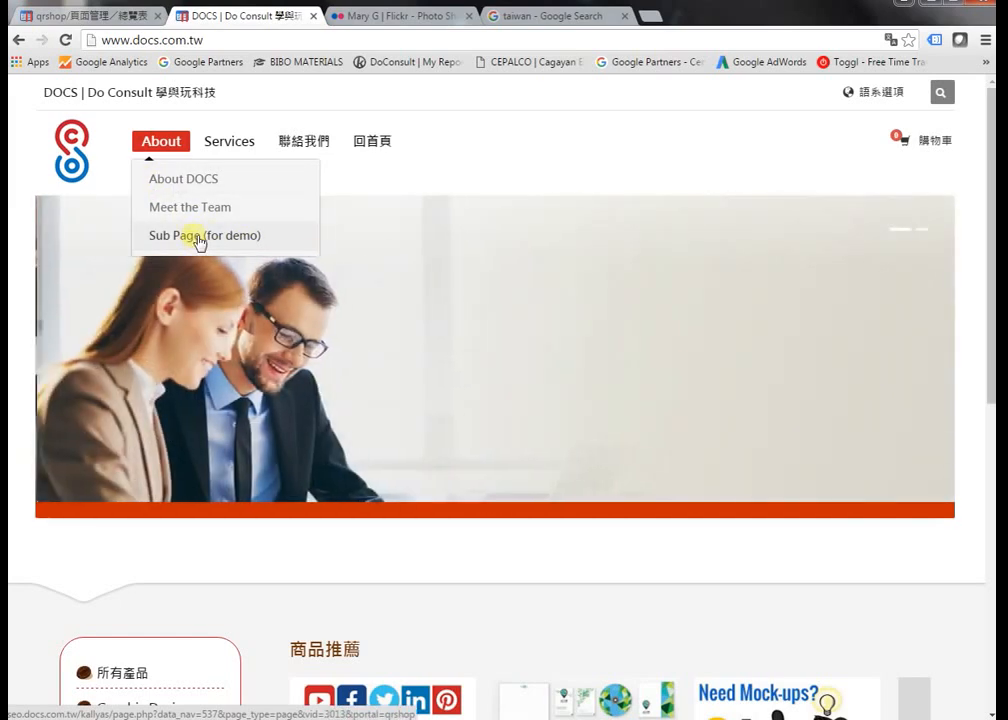
{"action": "left_click", "coordinate": [196, 240]}
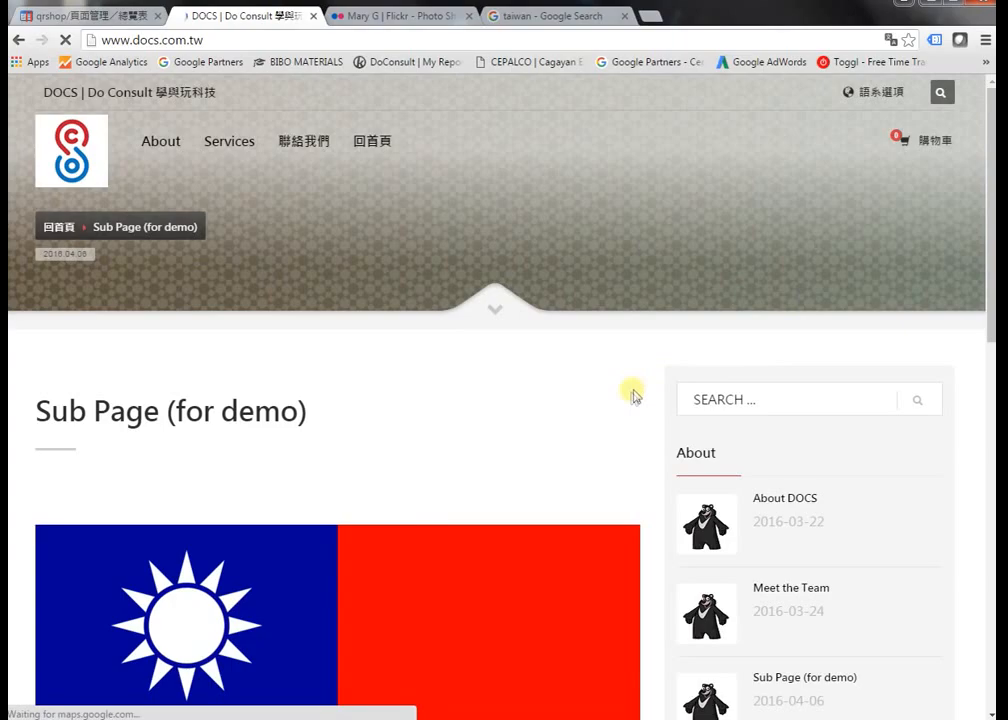
Examine the published sub page's title, flag image and text on the live website
{"action": "scroll", "coordinate": [620, 400], "scroll_direction": "down", "scroll_amount": 3}
{"action": "scroll", "coordinate": [612, 393], "scroll_direction": "down", "scroll_amount": 3}
{"action": "scroll", "coordinate": [634, 468], "scroll_direction": "up", "scroll_amount": 5}
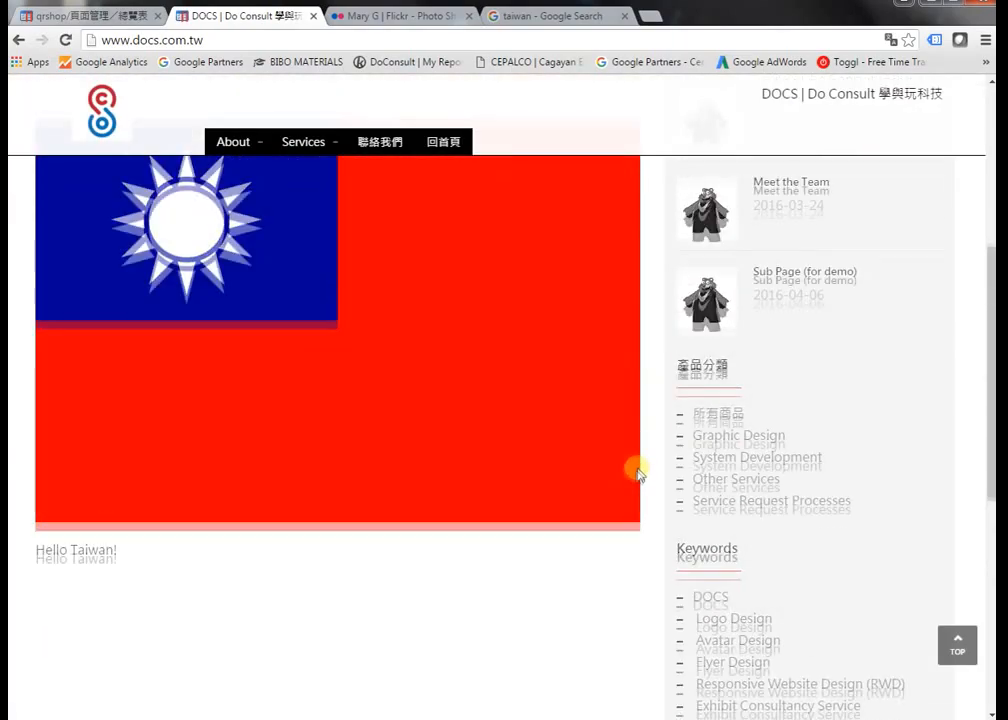
{"action": "scroll", "coordinate": [600, 505], "scroll_direction": "down", "scroll_amount": 4}
{"action": "scroll", "coordinate": [590, 526], "scroll_direction": "up", "scroll_amount": 2}
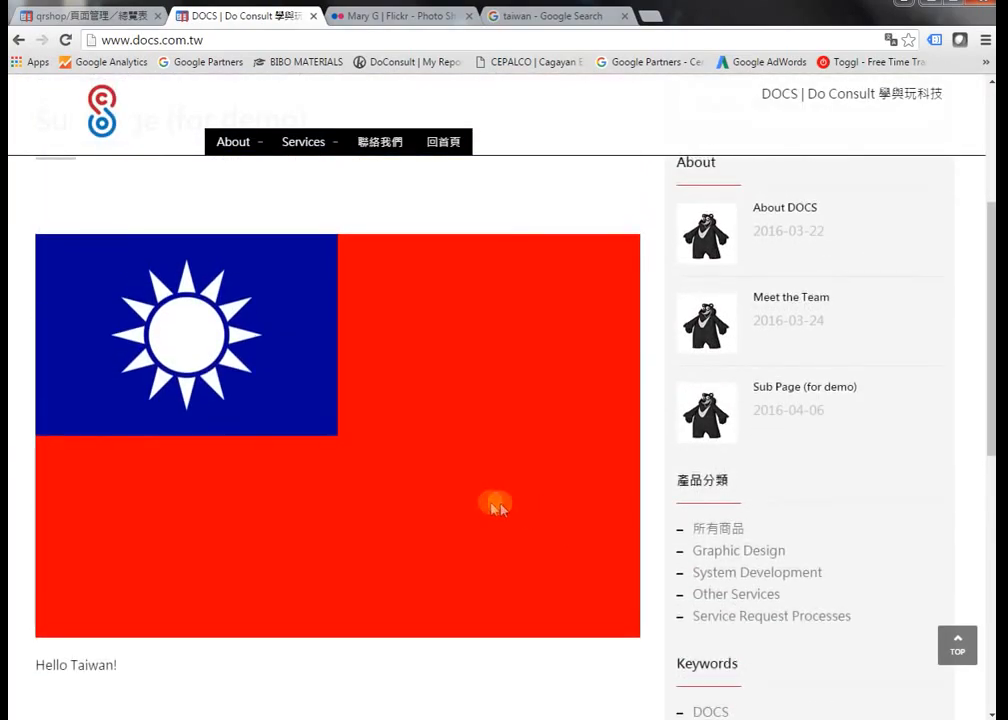
{"action": "scroll", "coordinate": [495, 500], "scroll_direction": "down", "scroll_amount": 1}
{"action": "scroll", "coordinate": [476, 513], "scroll_direction": "up", "scroll_amount": 3}
{"action": "scroll", "coordinate": [418, 527], "scroll_direction": "down", "scroll_amount": 3}
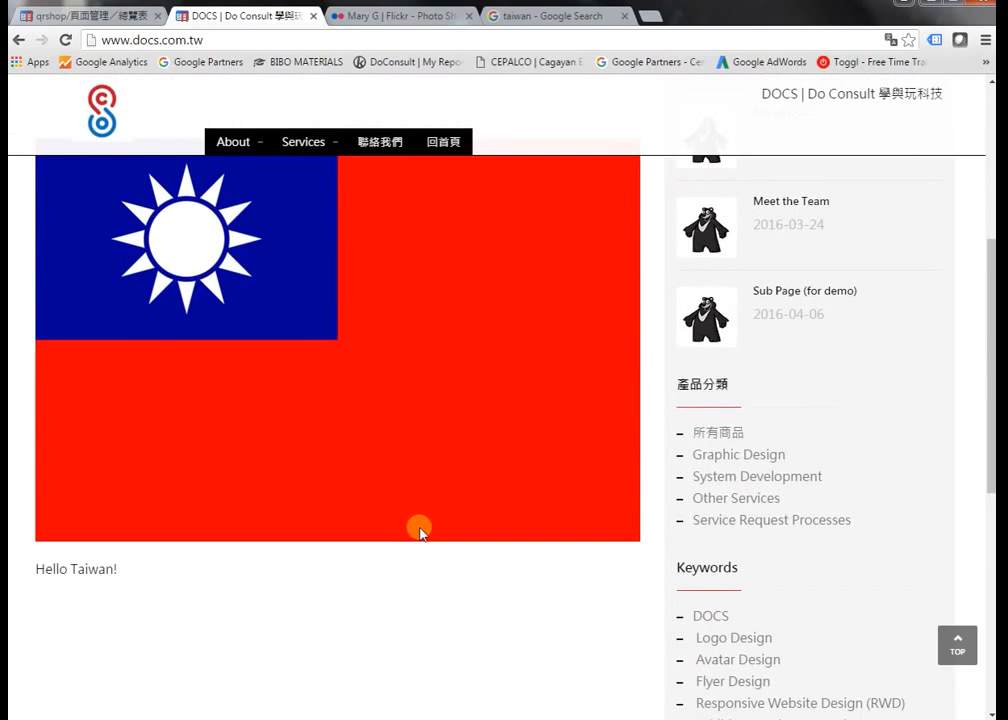
{"action": "scroll", "coordinate": [452, 527], "scroll_direction": "up", "scroll_amount": 4}
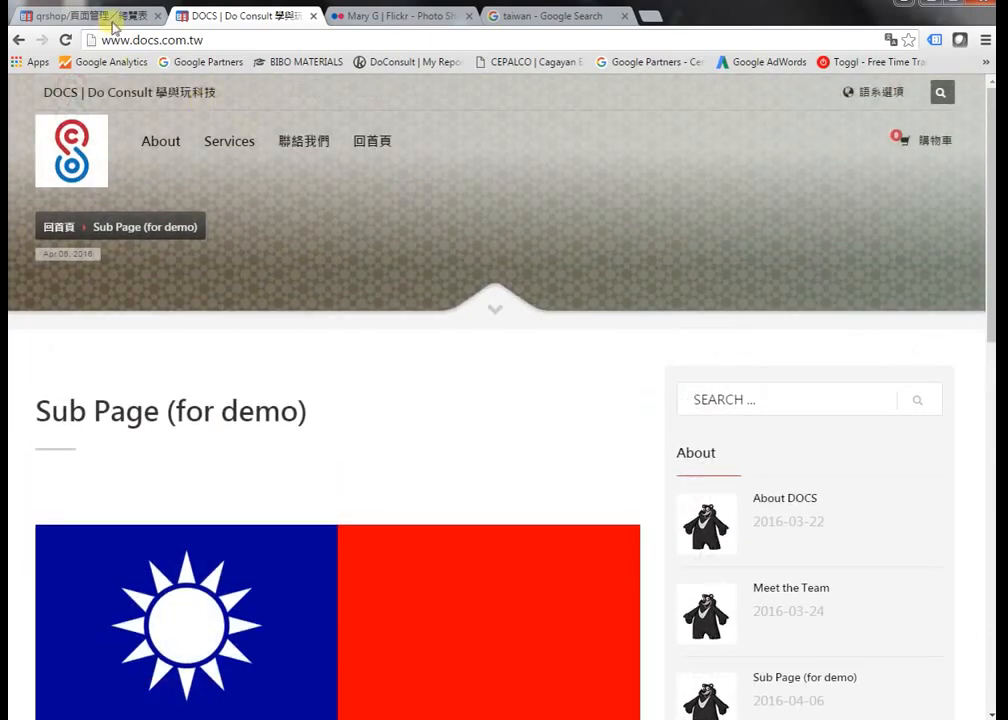
Return to the website's back end and go to its home page
{"action": "left_click", "coordinate": [113, 20]}
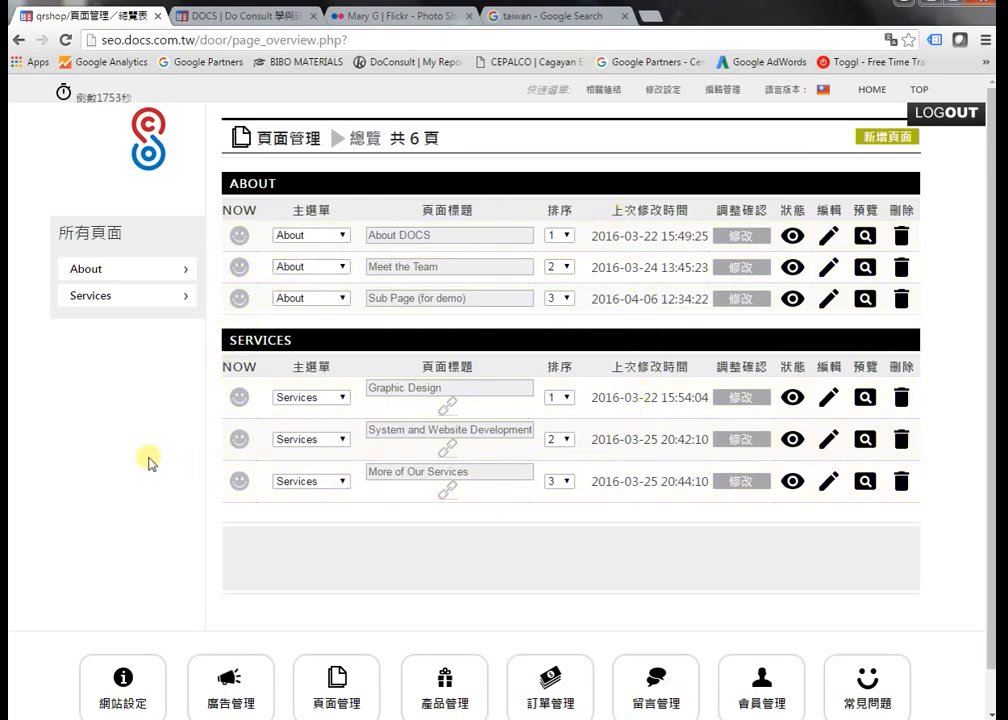
{"action": "left_click", "coordinate": [157, 148]}
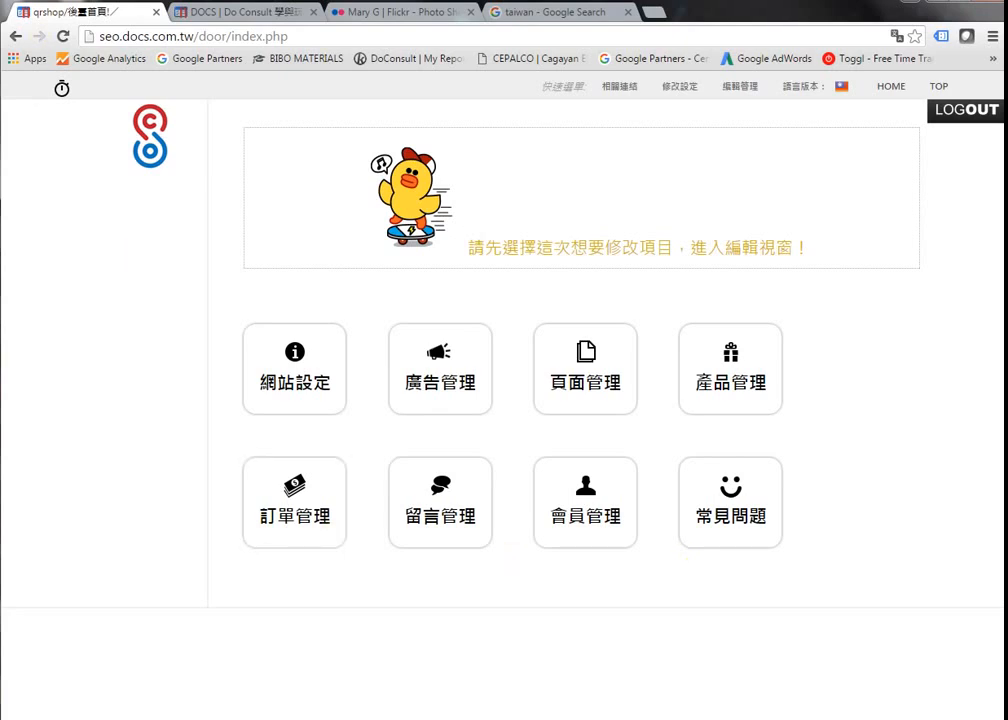
Switch to the live website and check the published sub page and the entries under About
{"action": "left_click", "coordinate": [215, 12]}
{"action": "scroll", "coordinate": [400, 432], "scroll_direction": "down", "scroll_amount": 4}
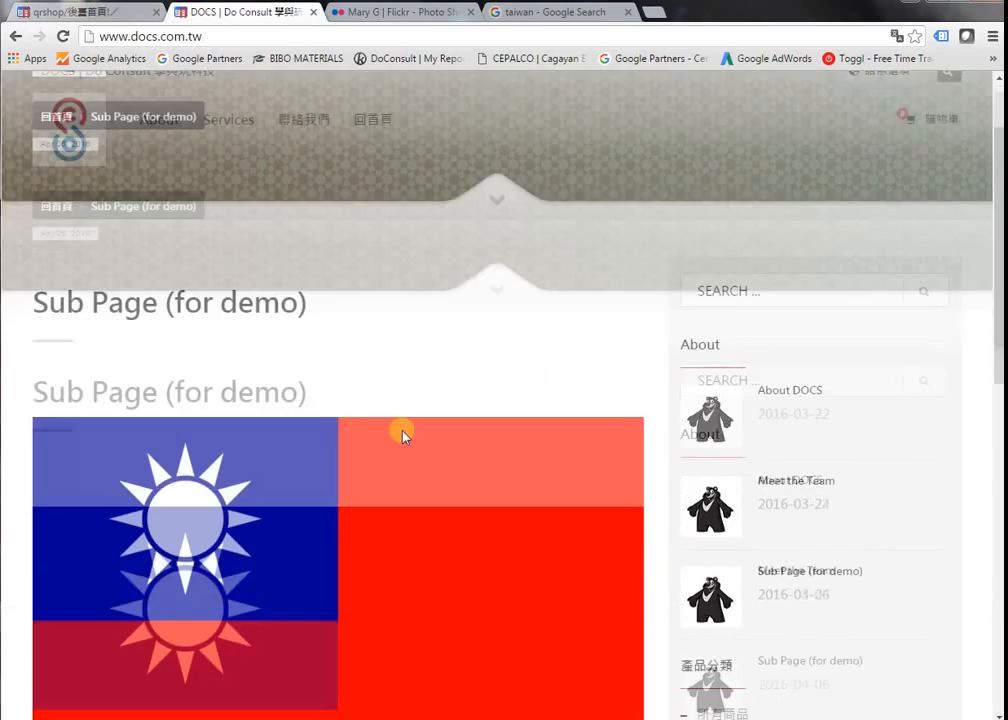
{"action": "scroll", "coordinate": [373, 425], "scroll_direction": "up", "scroll_amount": 2}
{"action": "scroll", "coordinate": [372, 425], "scroll_direction": "up", "scroll_amount": 2}
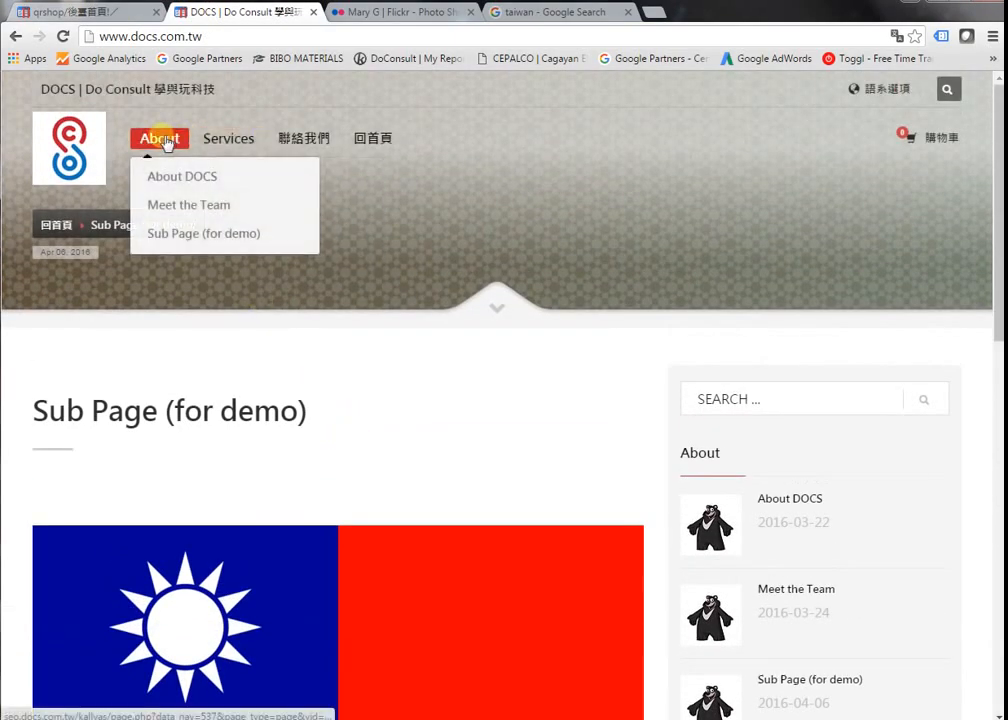
{"action": "mouse_move", "coordinate": [157, 150]}
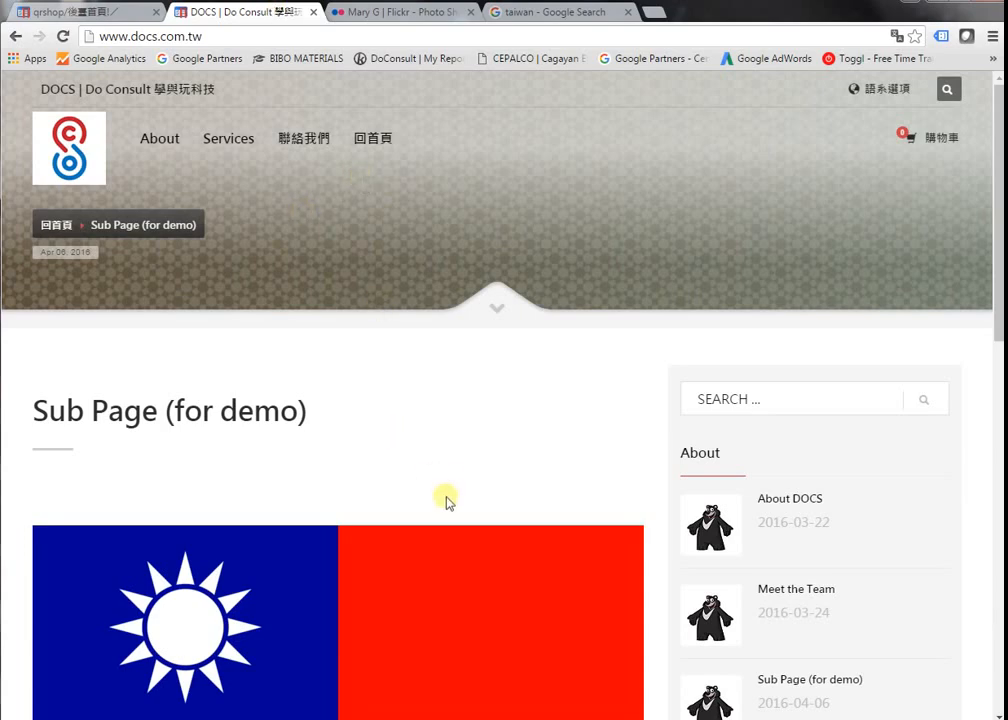
Open "Sub Page (for demo)" for editing from the back end's page management, set its status to offline (下線) and save
{"action": "left_click", "coordinate": [84, 14]}
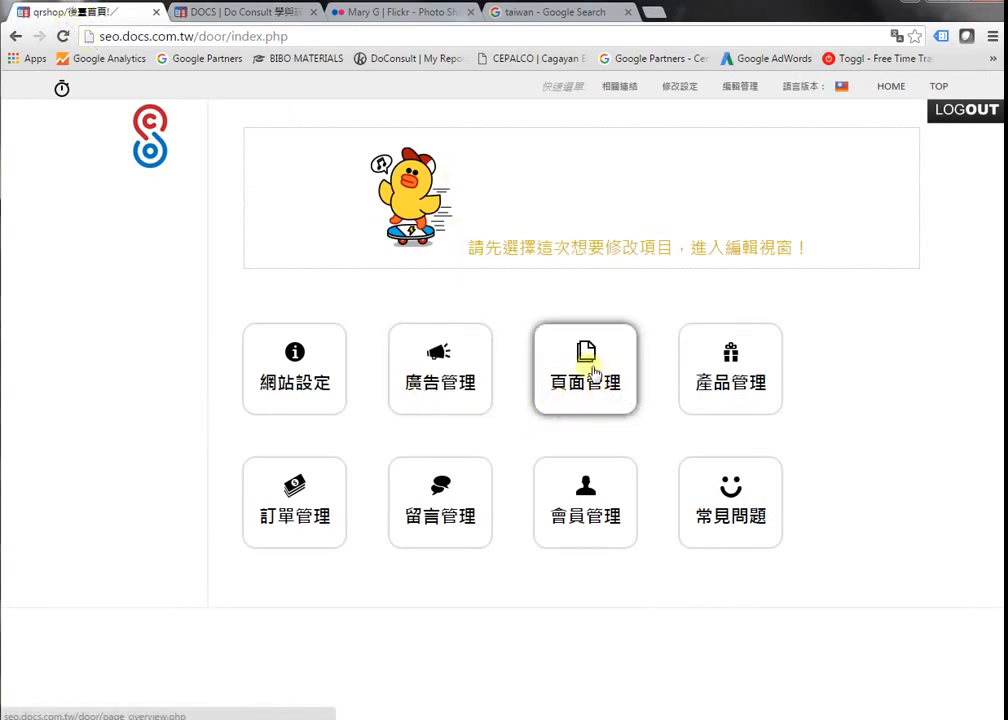
{"action": "left_click", "coordinate": [608, 360]}
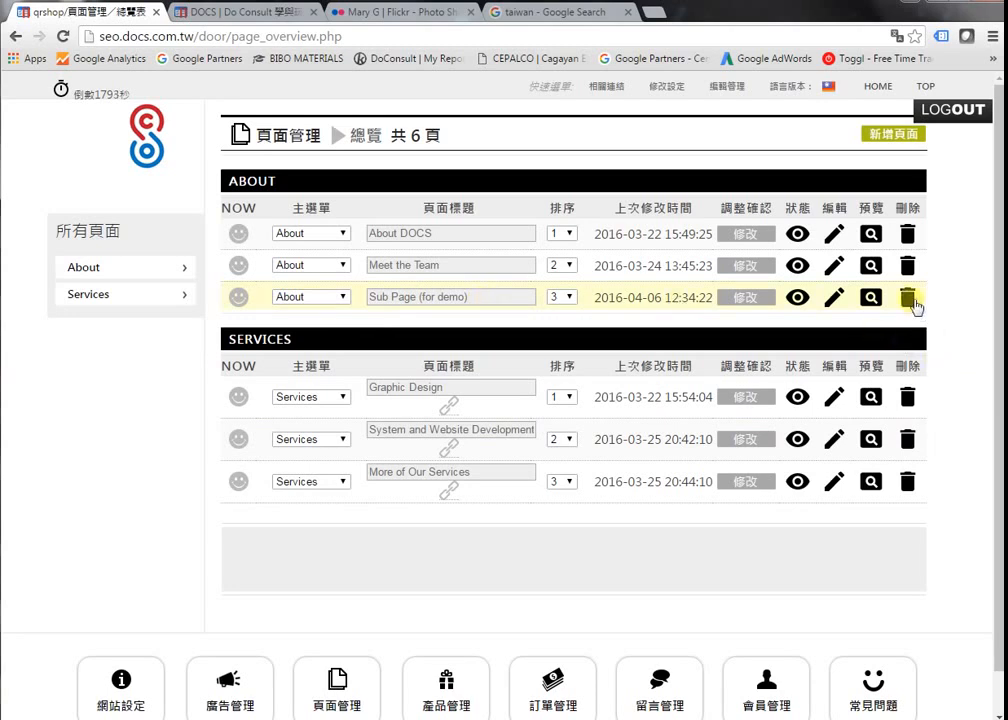
{"action": "left_click", "coordinate": [834, 300]}
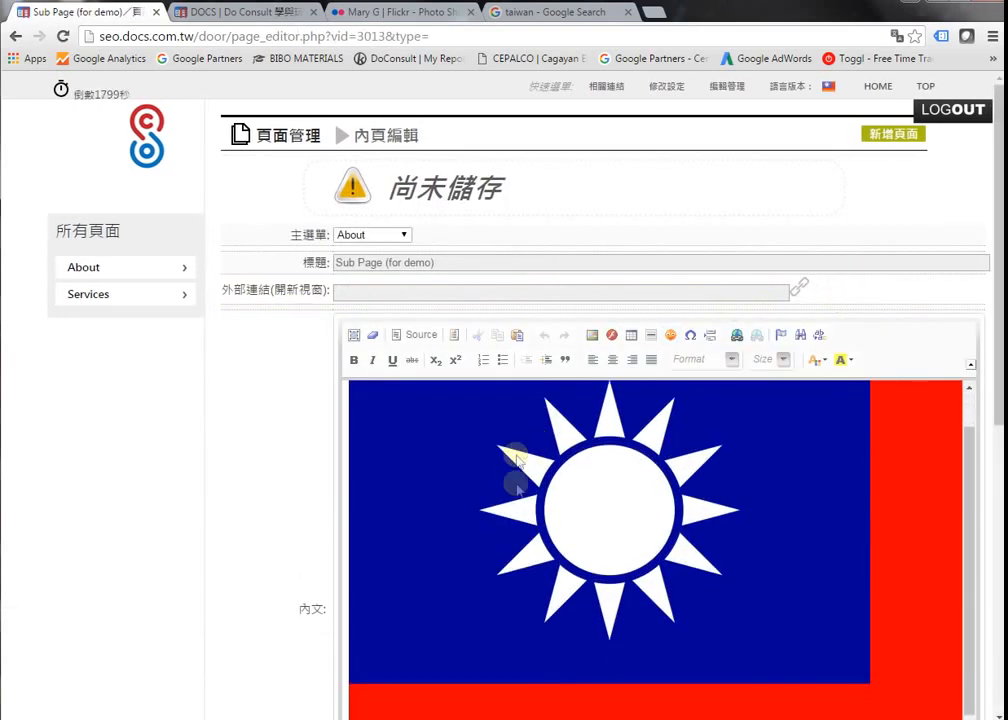
{"action": "scroll", "coordinate": [518, 455], "scroll_direction": "down", "scroll_amount": 10}
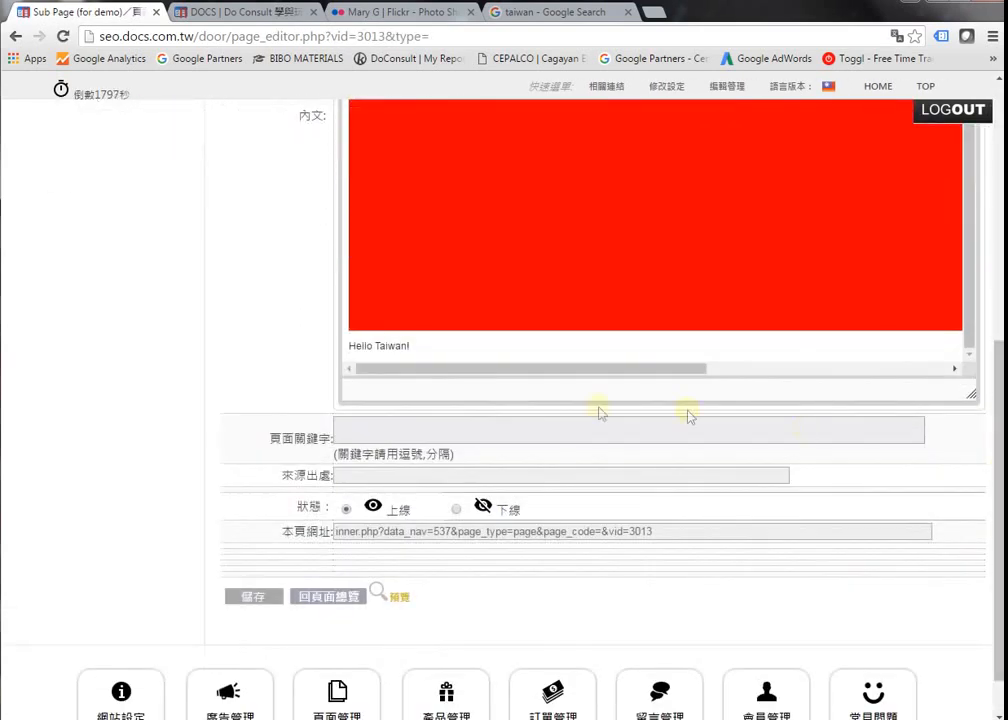
{"action": "left_click", "coordinate": [456, 509]}
{"action": "left_click", "coordinate": [243, 603]}
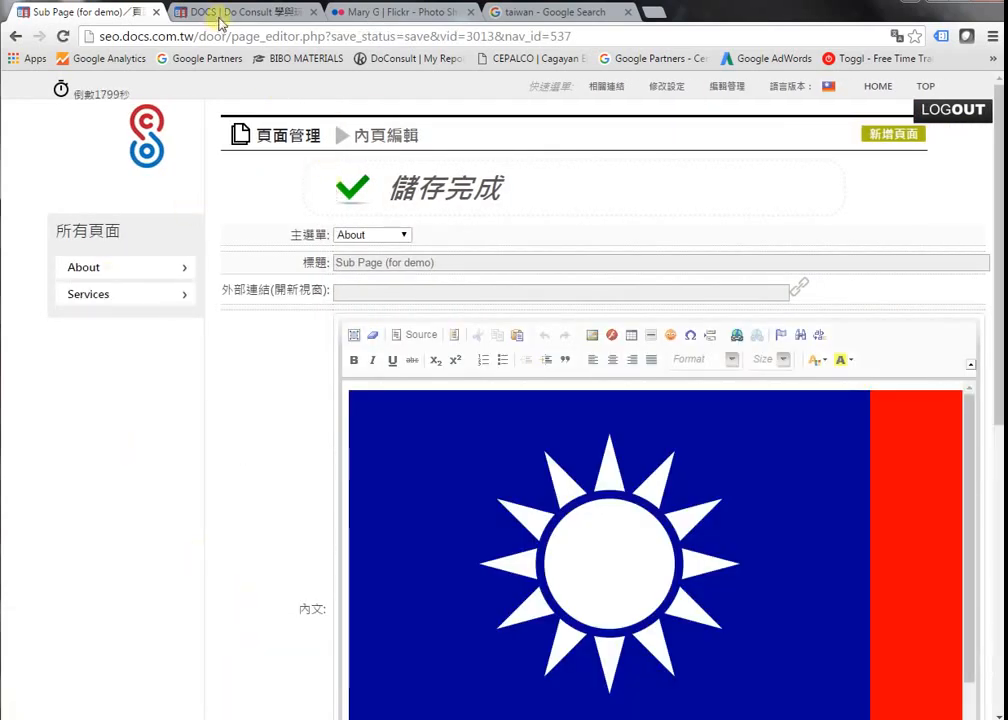
Reload the live website and check whether the sub page is listed under About
{"action": "left_click", "coordinate": [220, 22]}
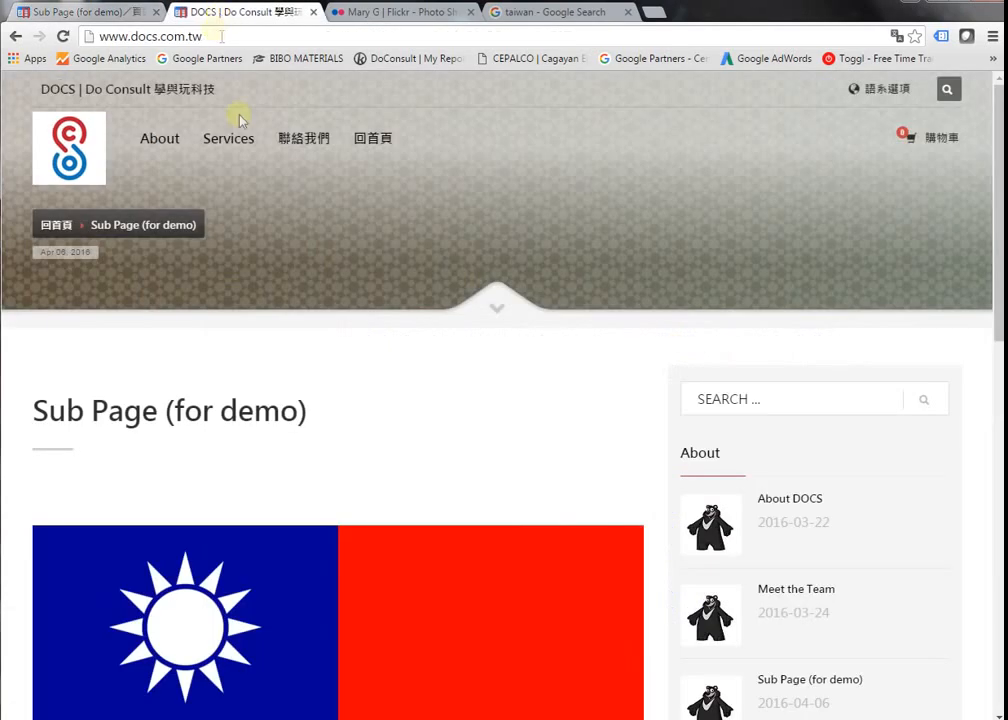
{"action": "key", "text": "F5"}
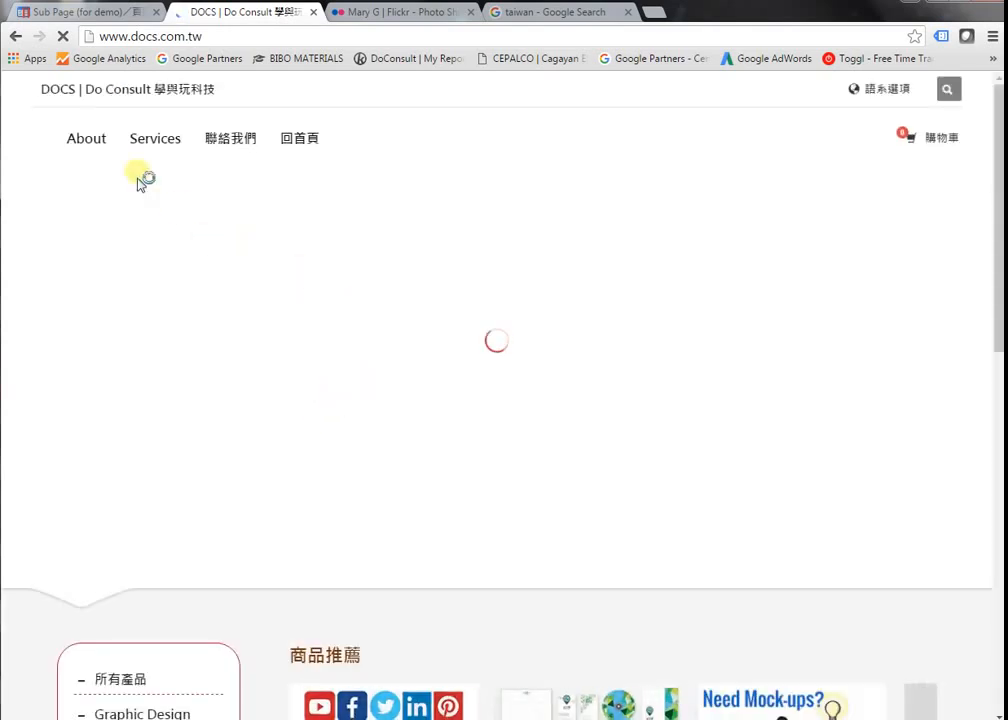
{"action": "mouse_move", "coordinate": [170, 145]}
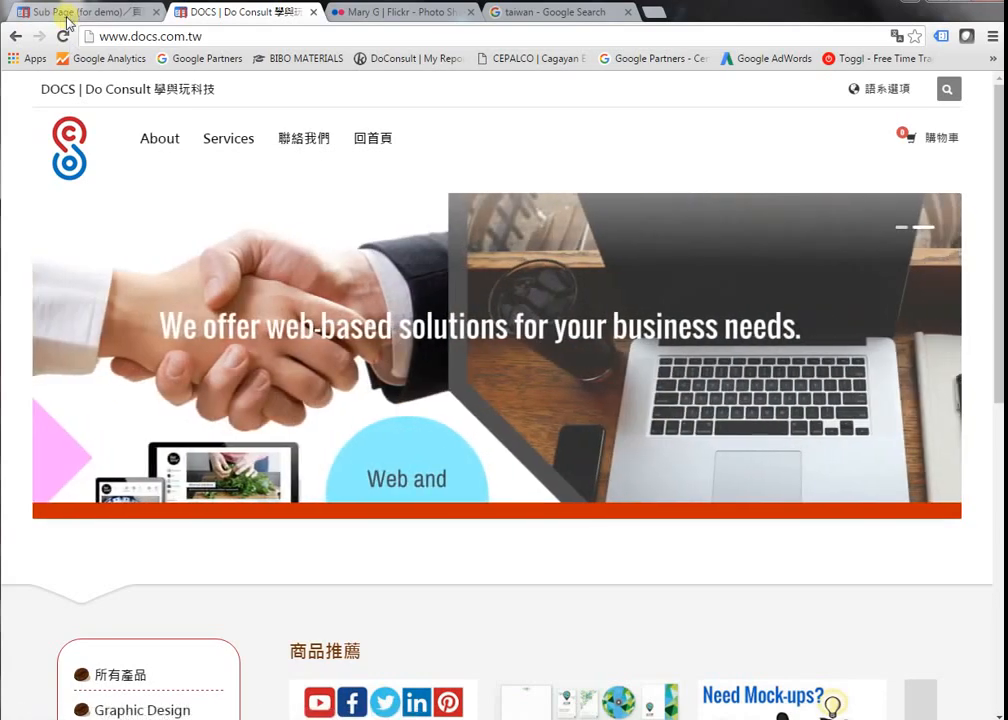
Switch to the back end, review the status setting of "Sub Page (for demo)" and go back to the page management overview
{"action": "left_click", "coordinate": [62, 12]}
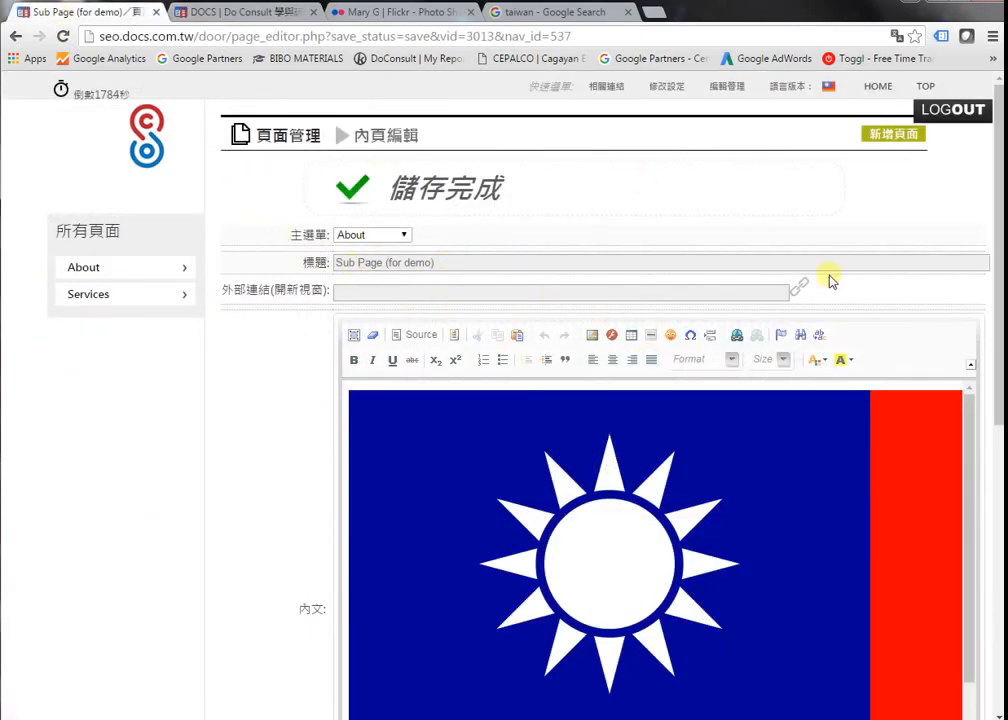
{"action": "scroll", "coordinate": [300, 460], "scroll_direction": "down", "scroll_amount": 5}
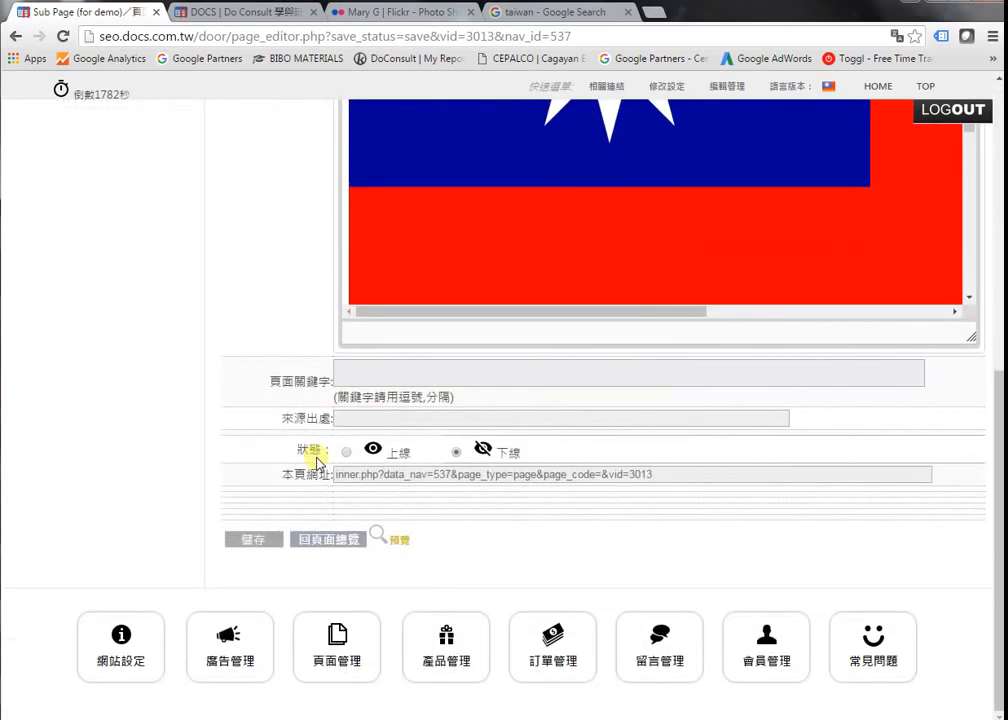
{"action": "scroll", "coordinate": [497, 478], "scroll_direction": "up", "scroll_amount": 5}
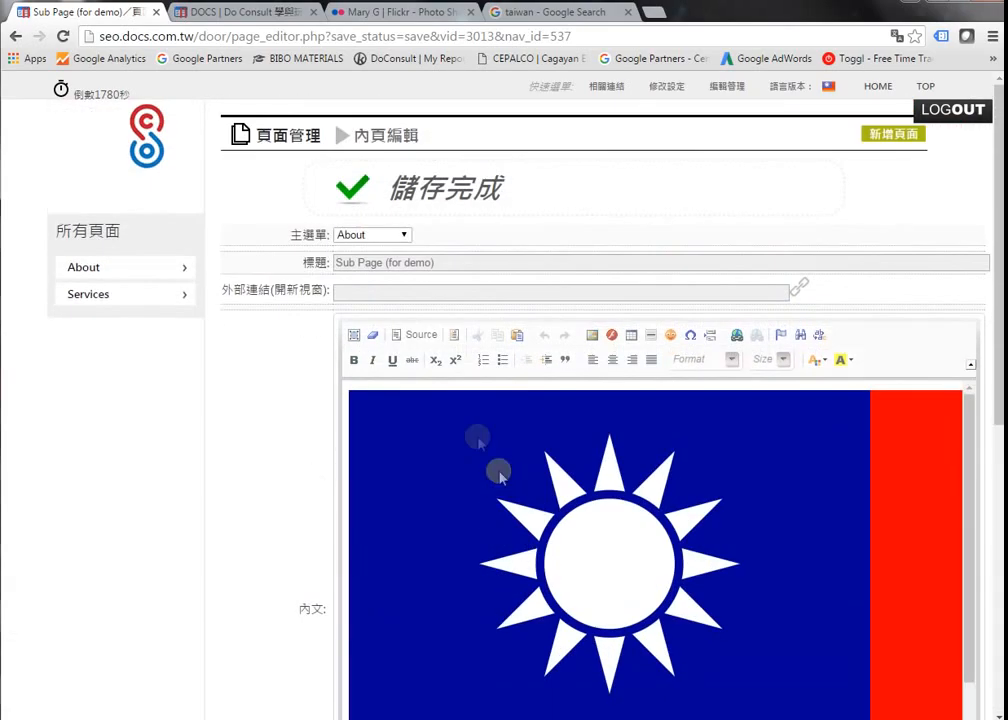
{"action": "left_click", "coordinate": [14, 37]}
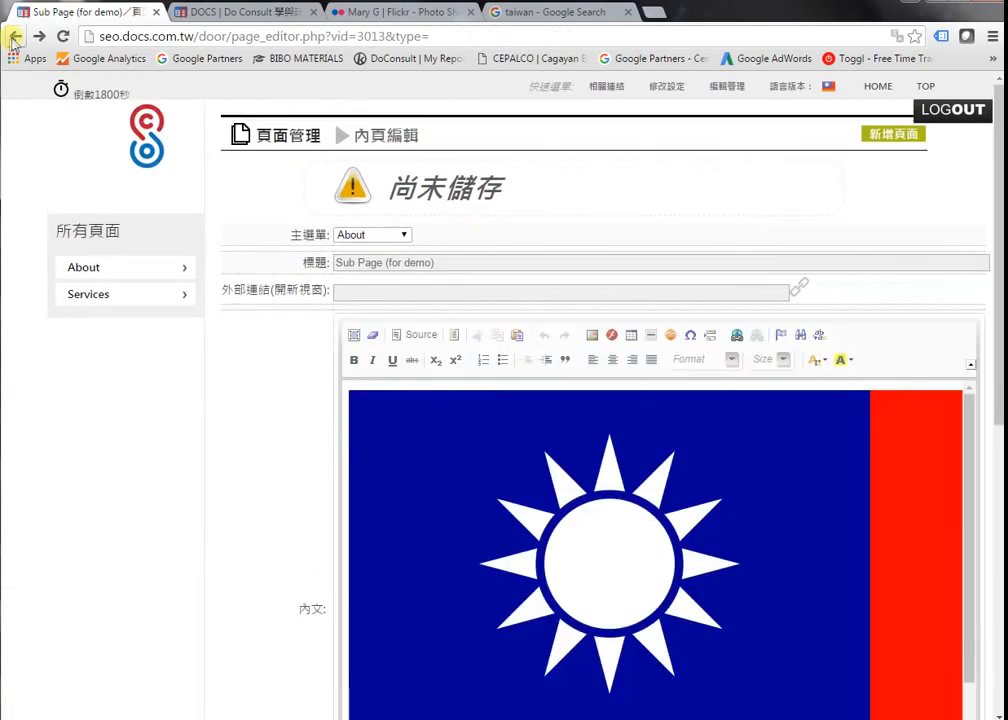
{"action": "left_click", "coordinate": [14, 37]}
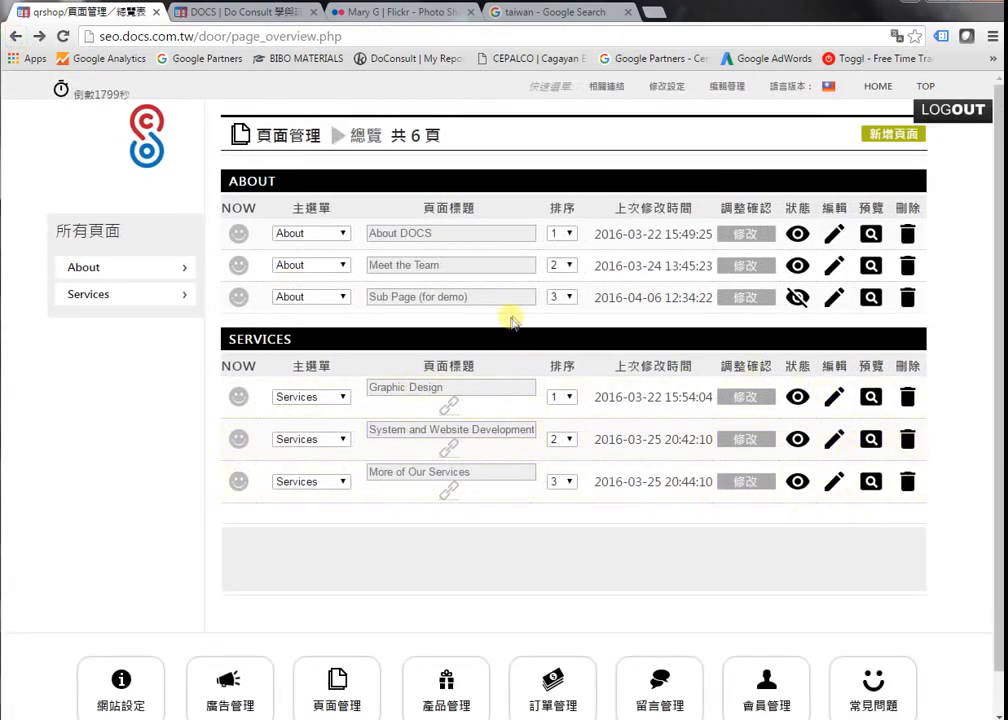
Delete "Sub Page (for demo)" from the About pages and return to the back end's home page
{"action": "left_click", "coordinate": [797, 299]}
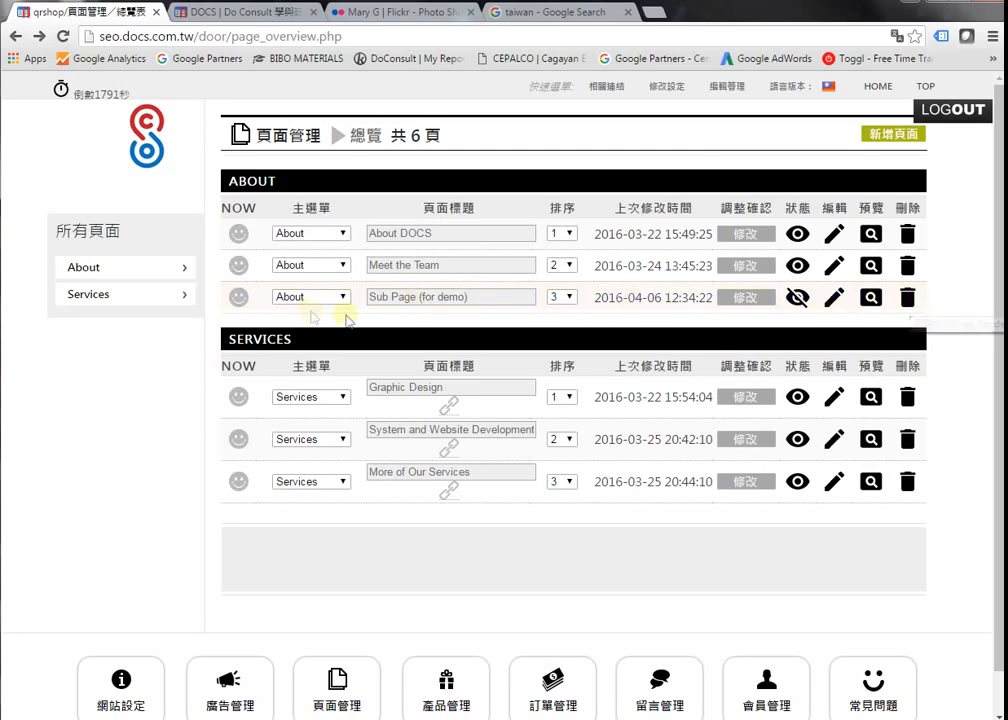
{"action": "left_click", "coordinate": [909, 300]}
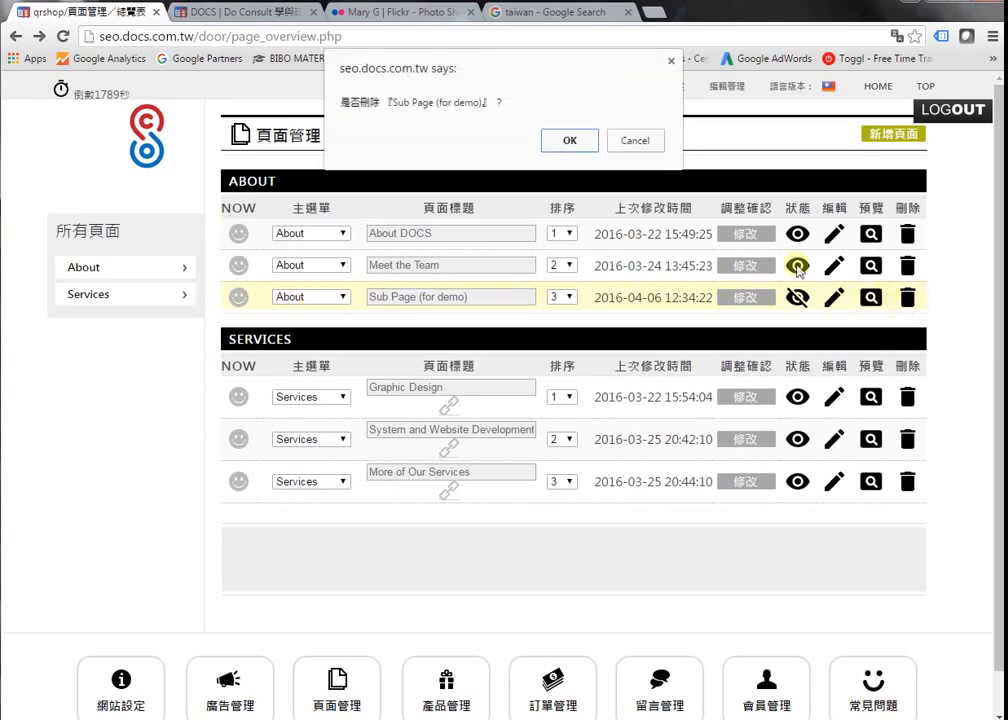
{"action": "left_click", "coordinate": [572, 142]}
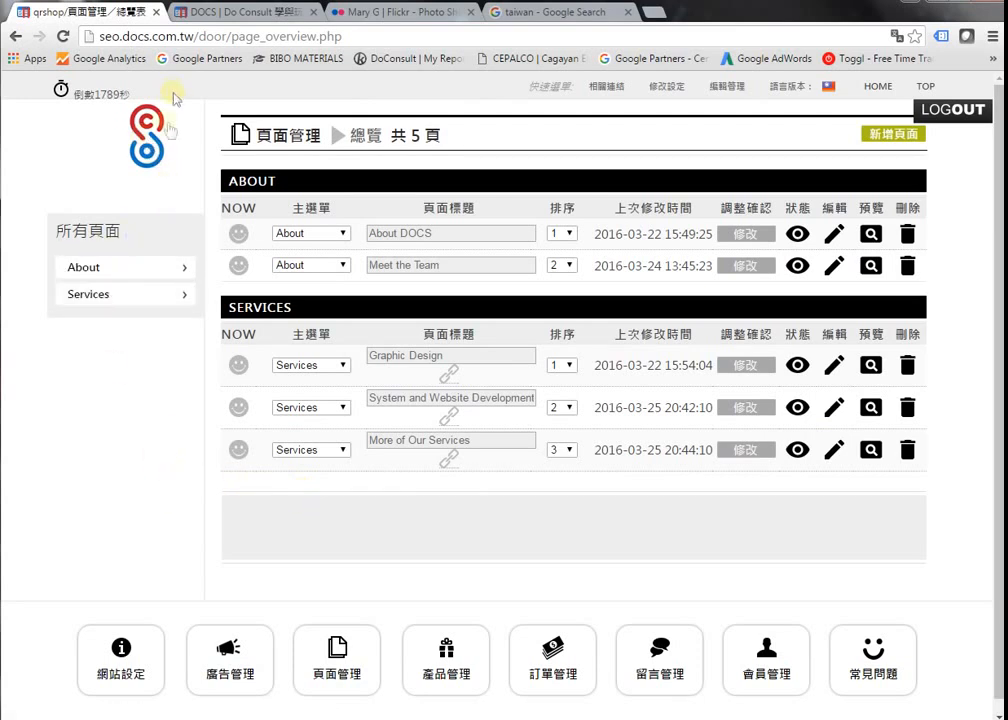
{"action": "left_click", "coordinate": [150, 155]}
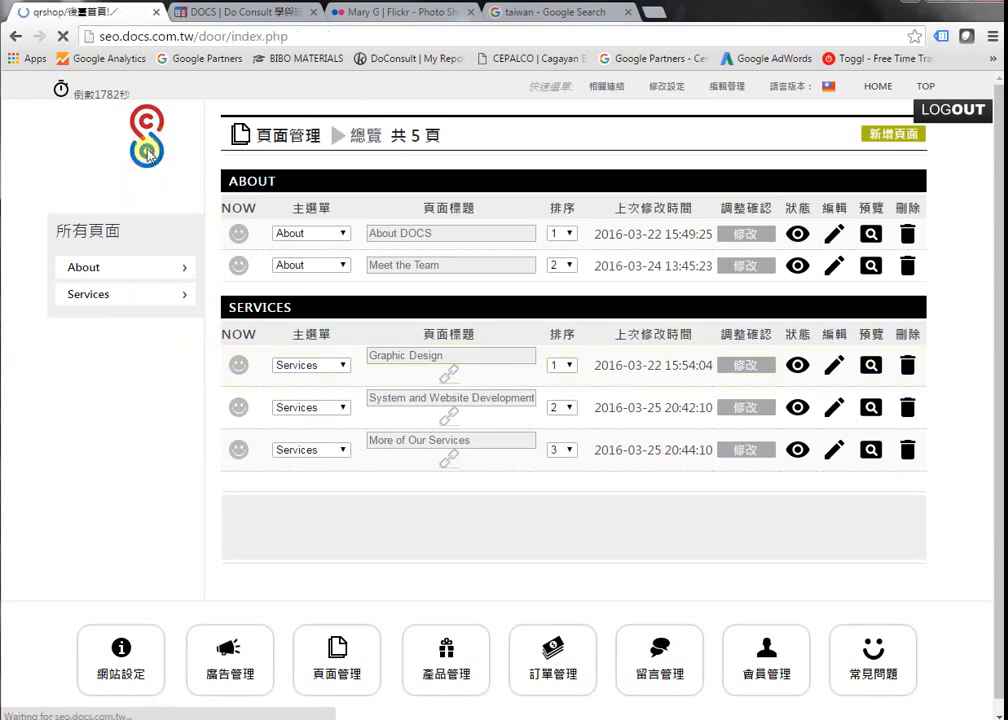